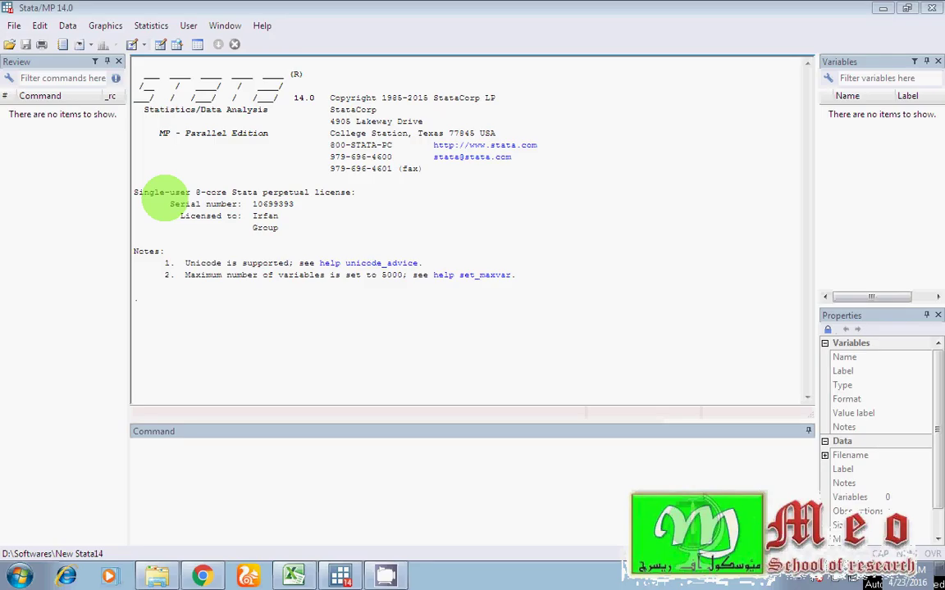
- Copy the years, P, YU and EX columns in Excel and switch back to Stata
left_click(292, 574)
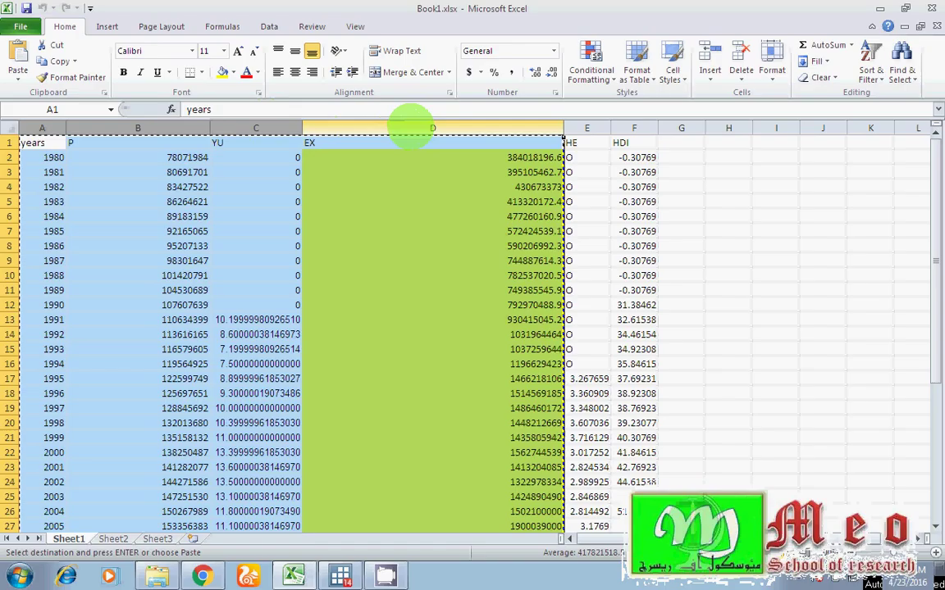
right_click(413, 128)
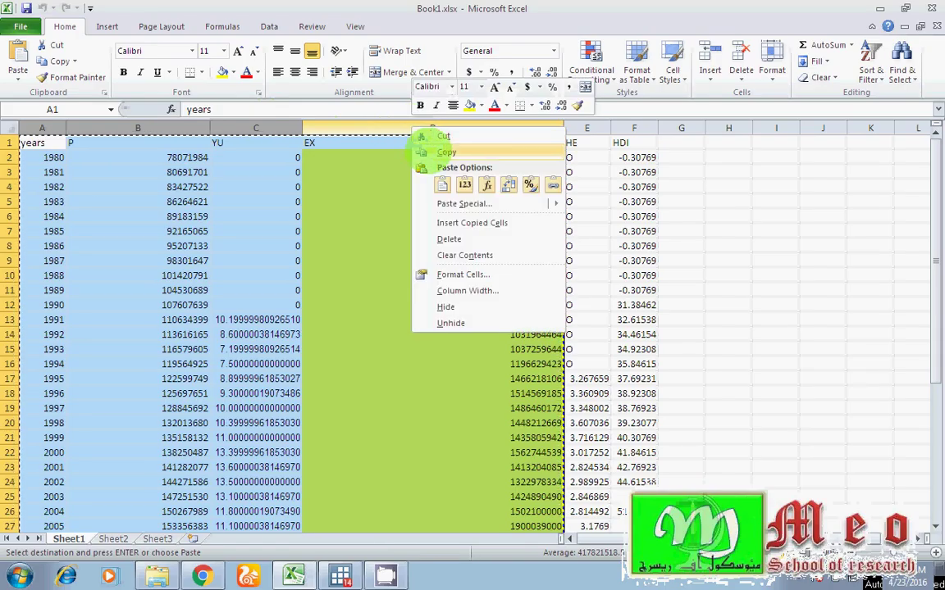
left_click(422, 153)
left_click(340, 574)
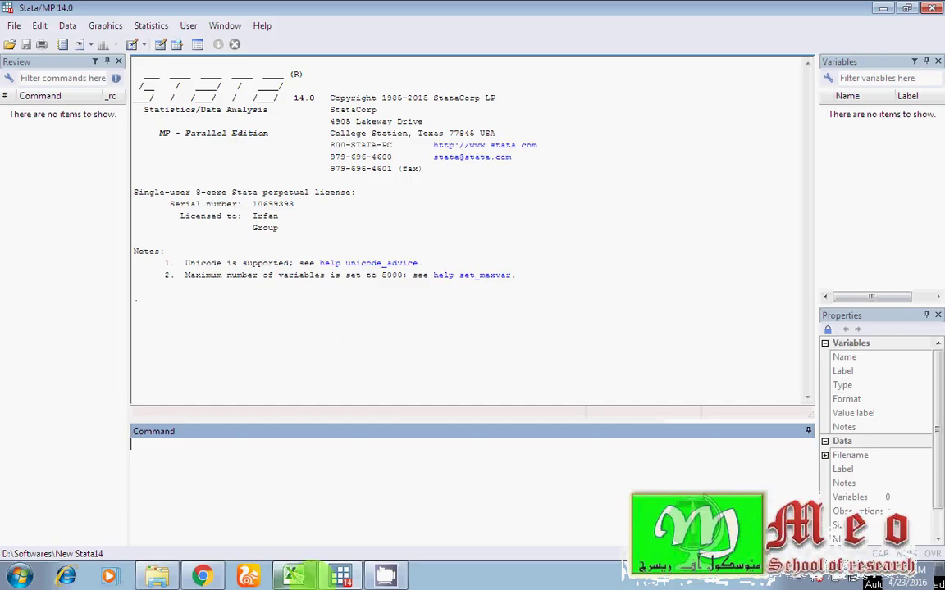
- Paste the Excel columns into the Data Editor with the first row as variable names, then close it
left_click(294, 576)
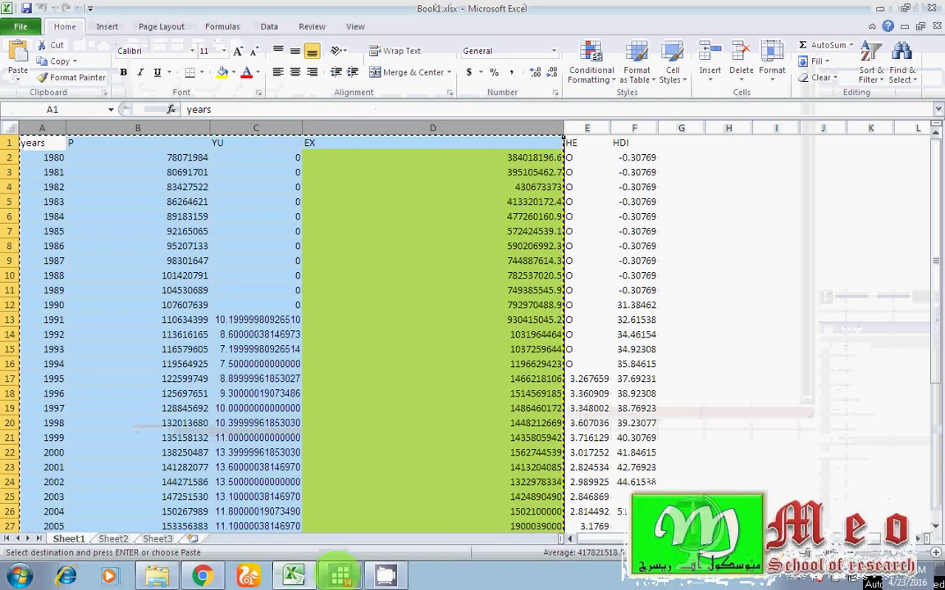
left_click(341, 577)
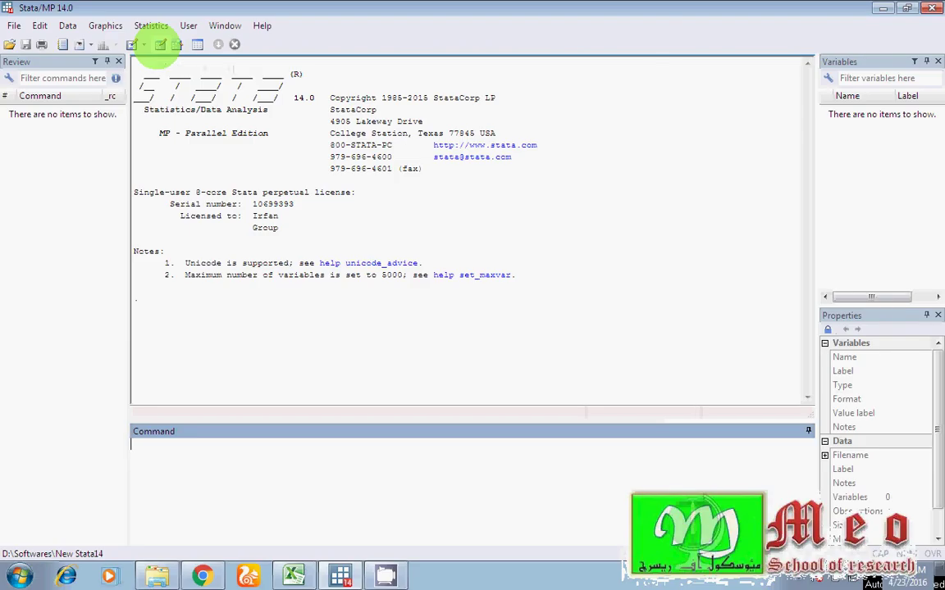
left_click(160, 45)
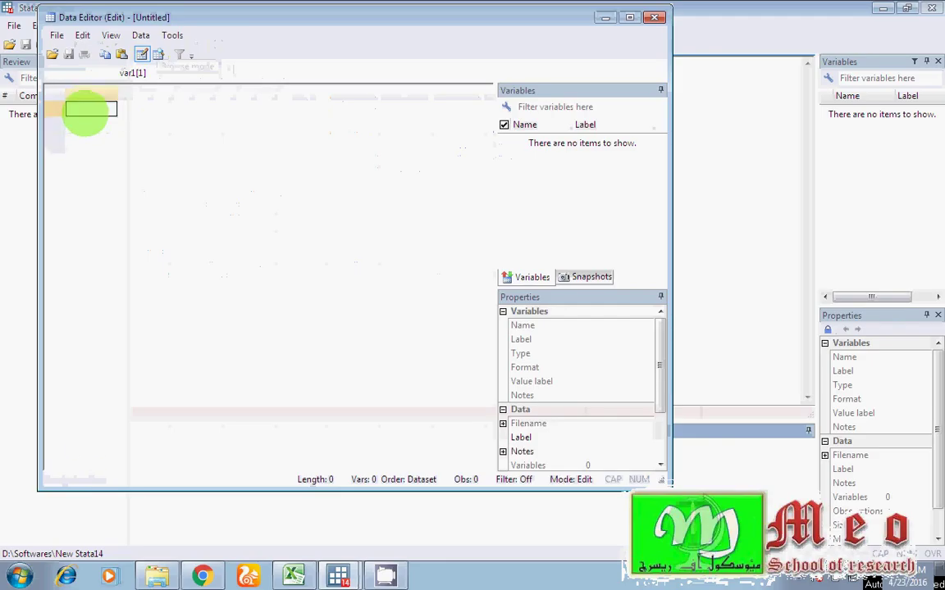
right_click(86, 112)
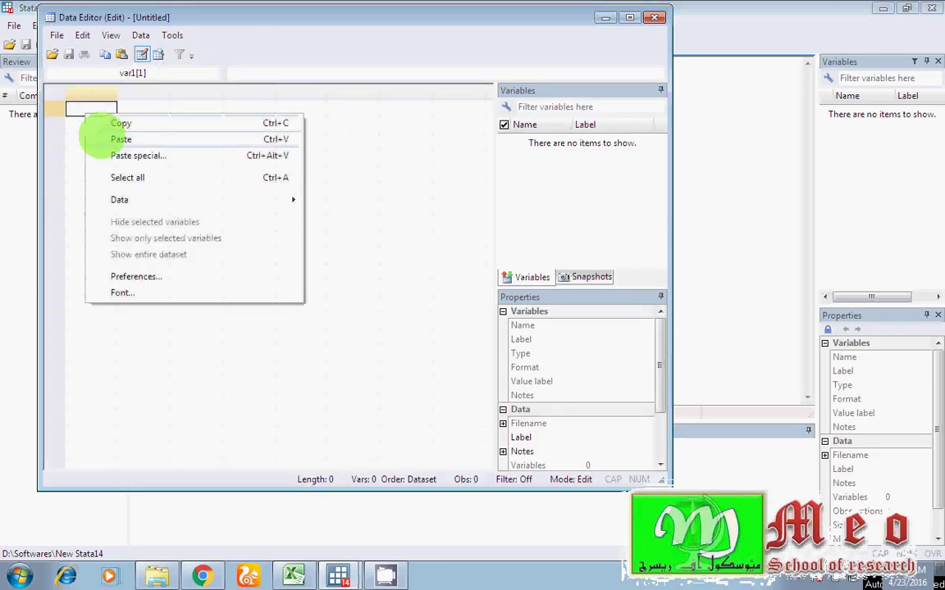
left_click(101, 139)
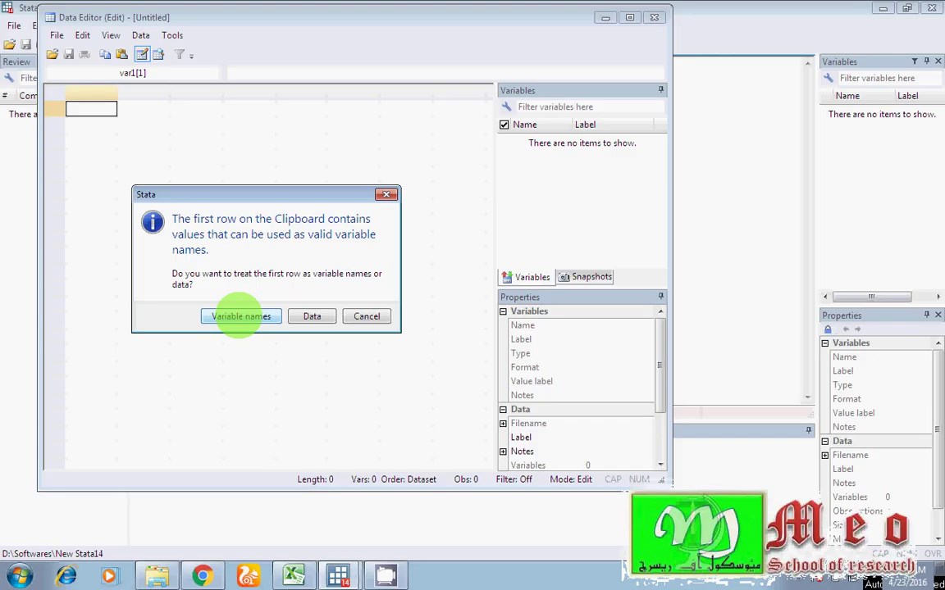
left_click(240, 316)
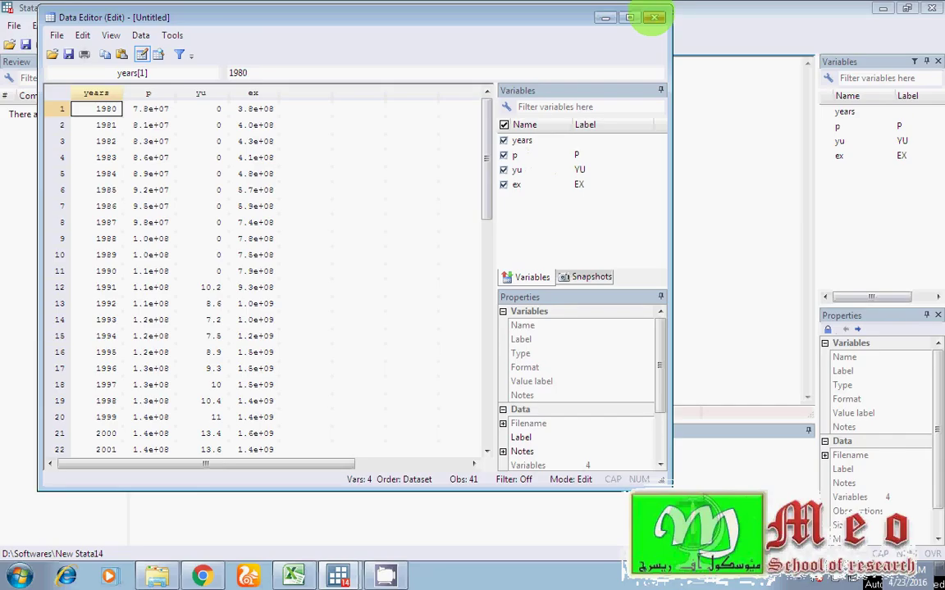
left_click(654, 17)
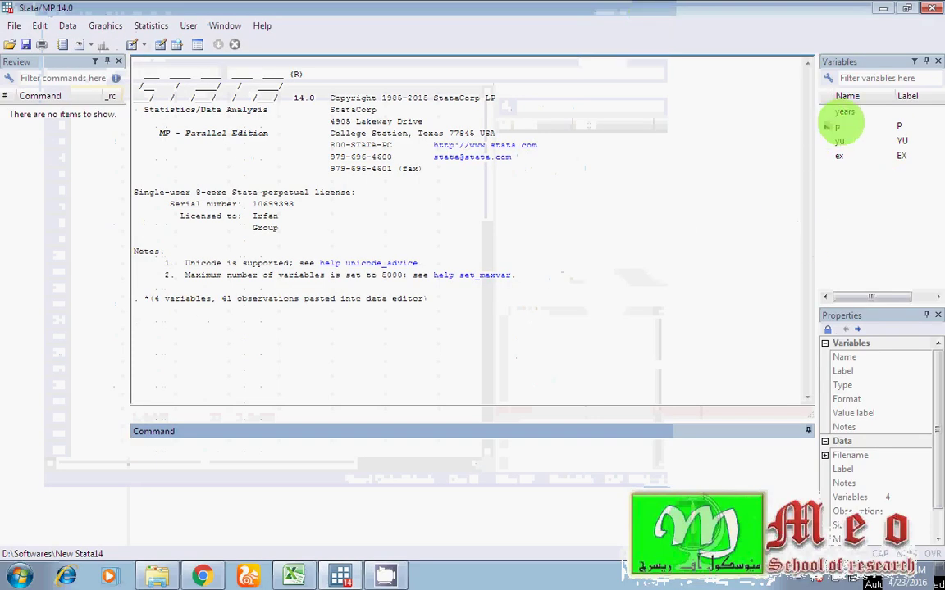
left_click(837, 126)
left_click(838, 141)
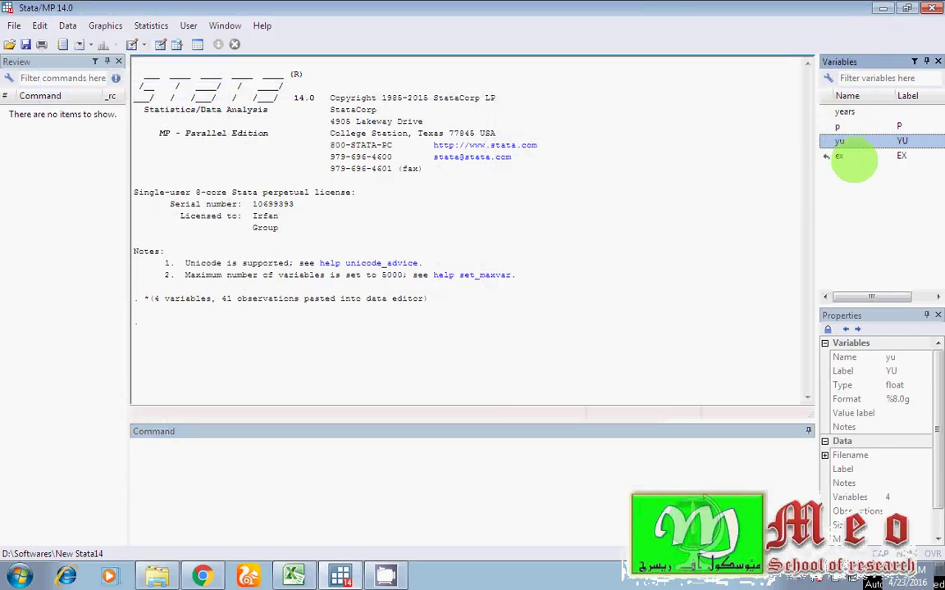
left_click(839, 156)
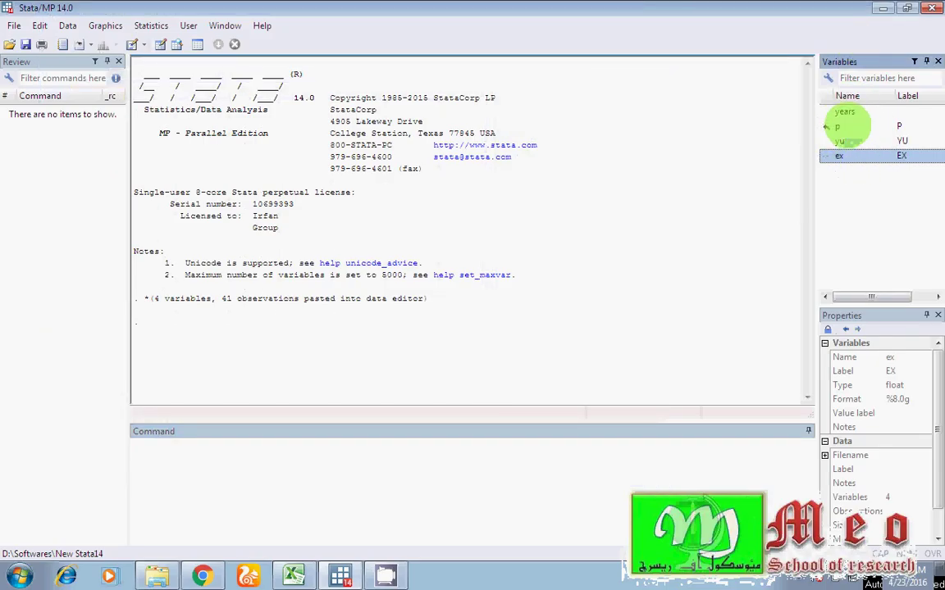
left_click(838, 126)
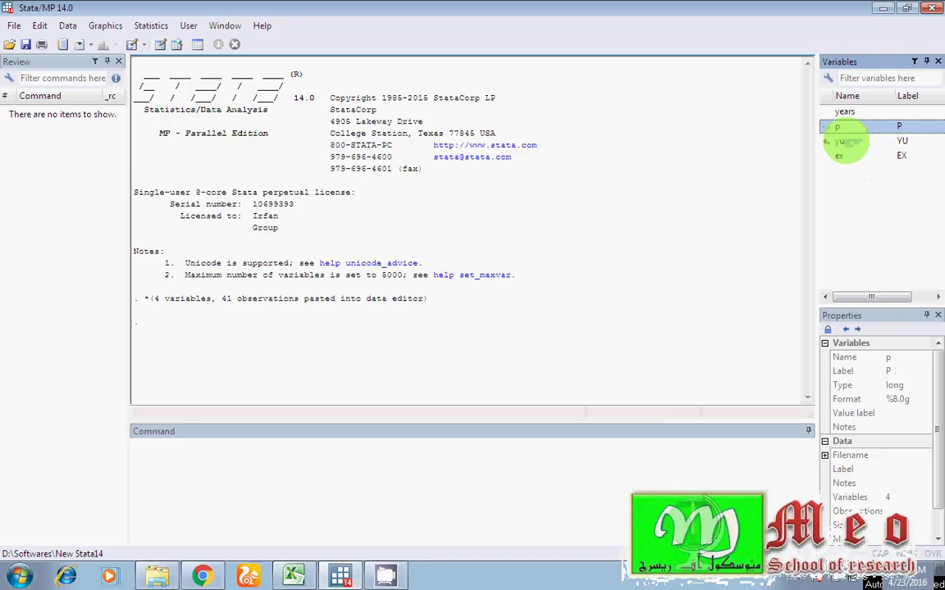
left_click(839, 156)
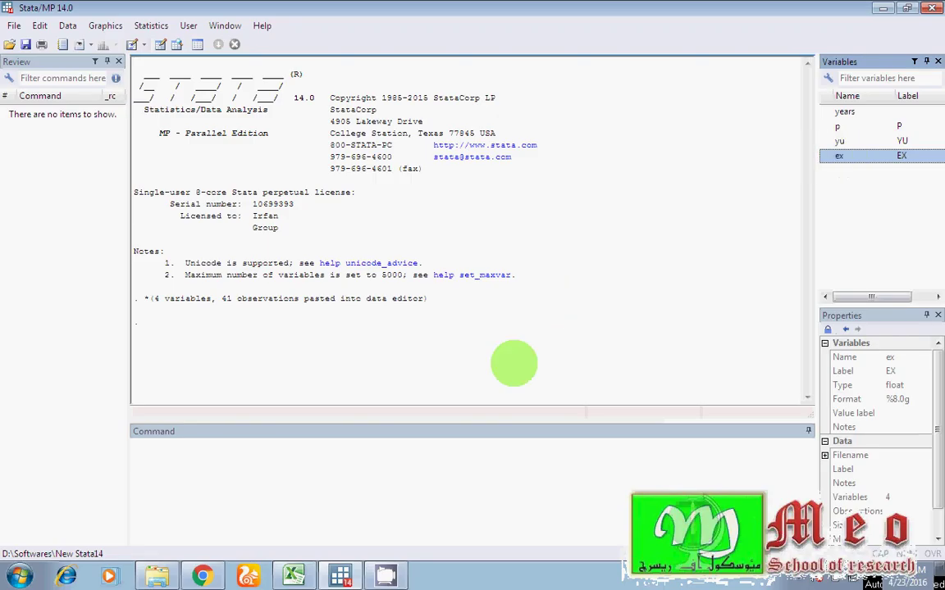
left_click(244, 455)
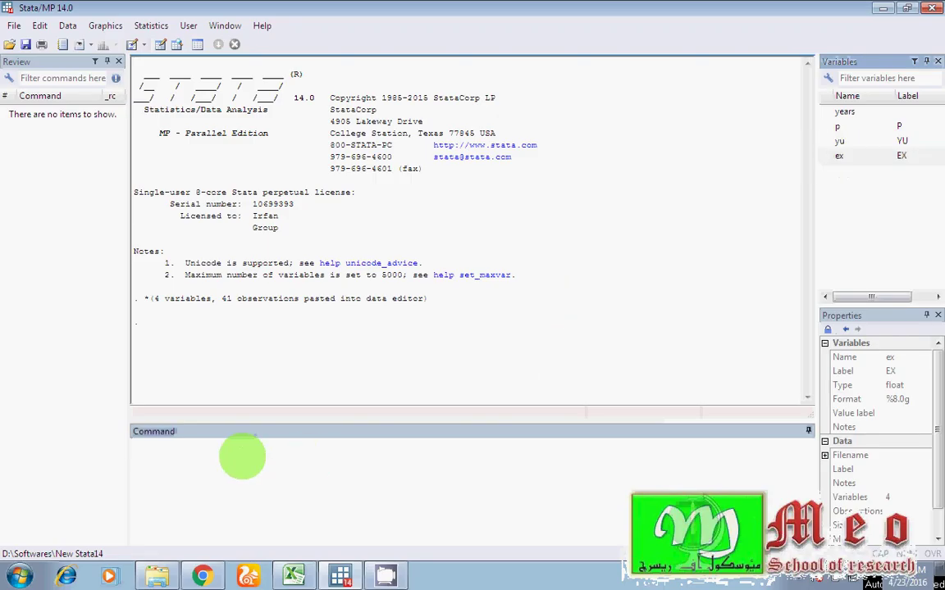
- Run regress p yu ex, adding p, yu and ex from the Variables pane
type("regress")
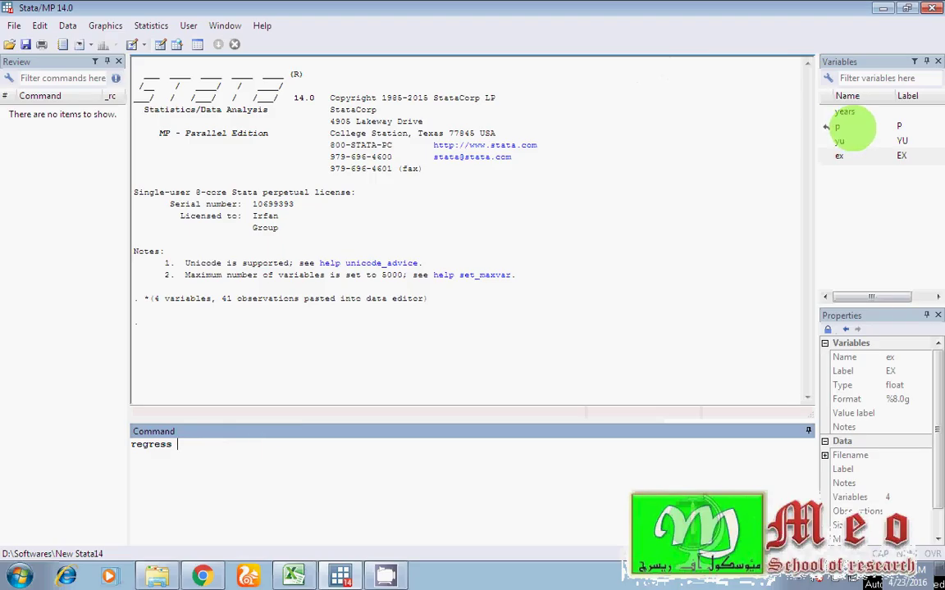
left_click(853, 127)
left_click(845, 144)
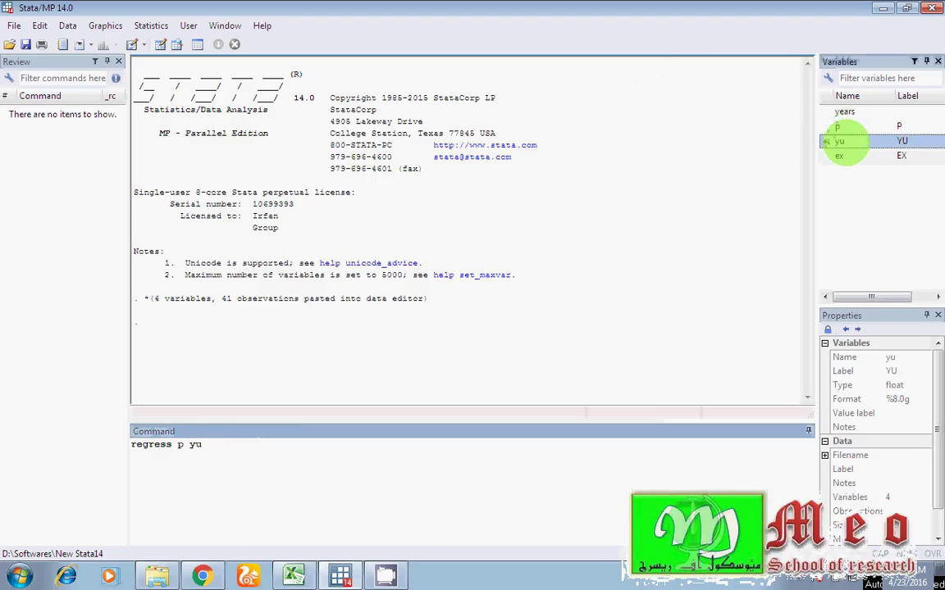
left_click(841, 156)
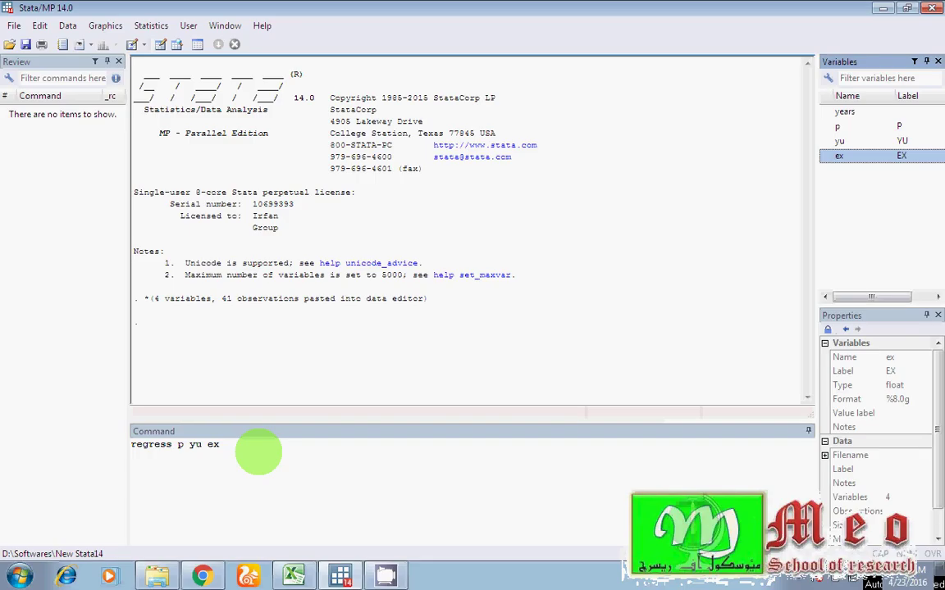
left_click(258, 452)
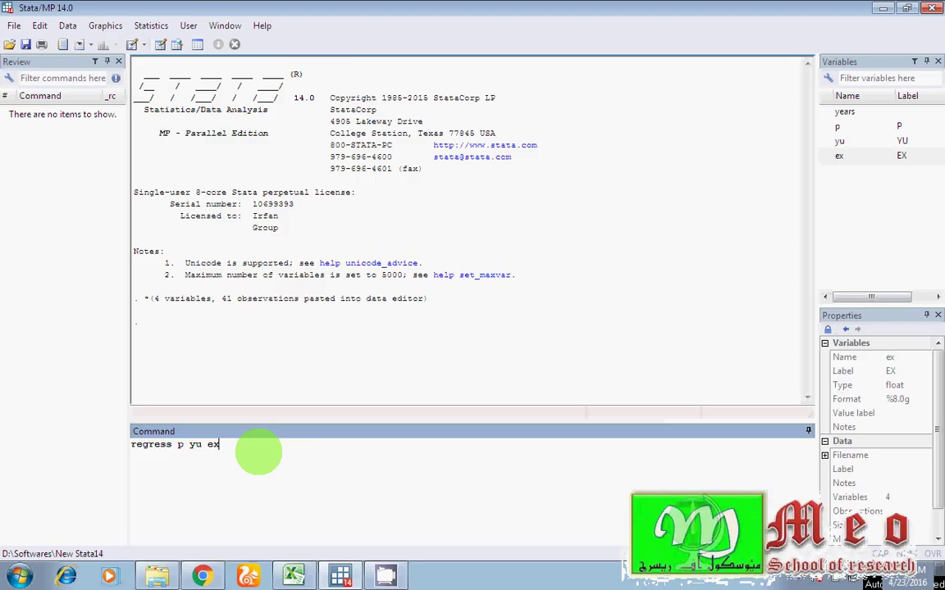
key("Return")
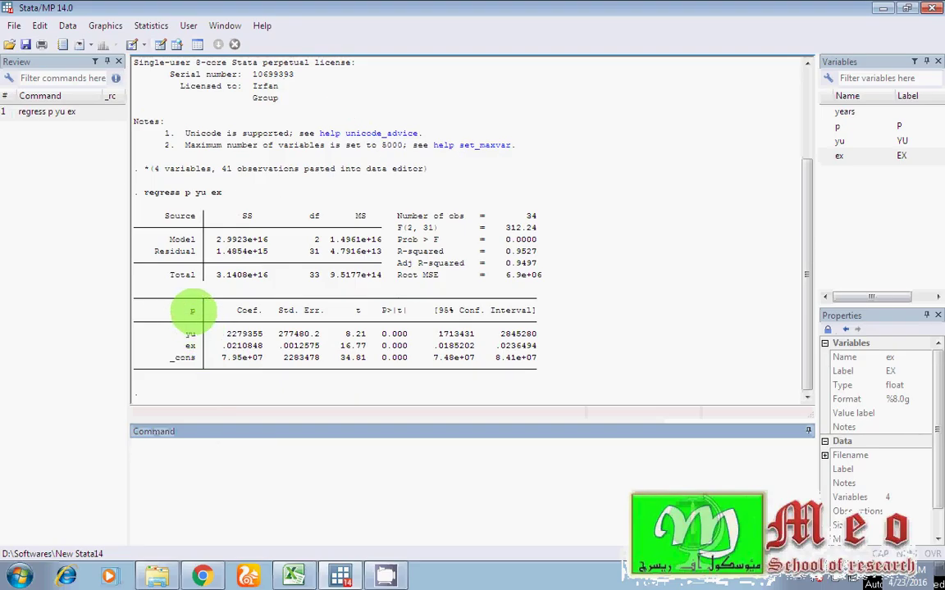
left_click_drag(382, 309, 394, 358)
left_click(394, 352)
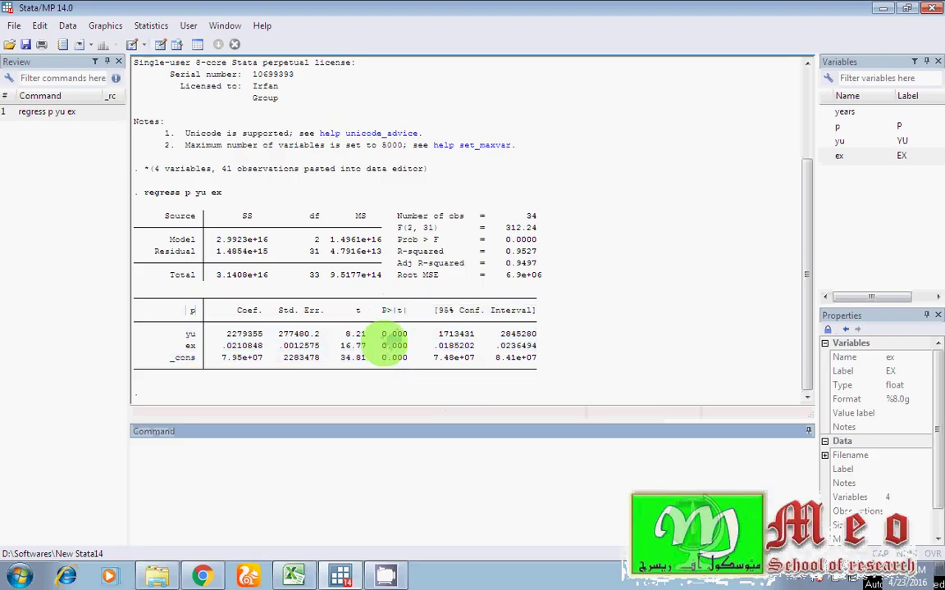
double_click(394, 345)
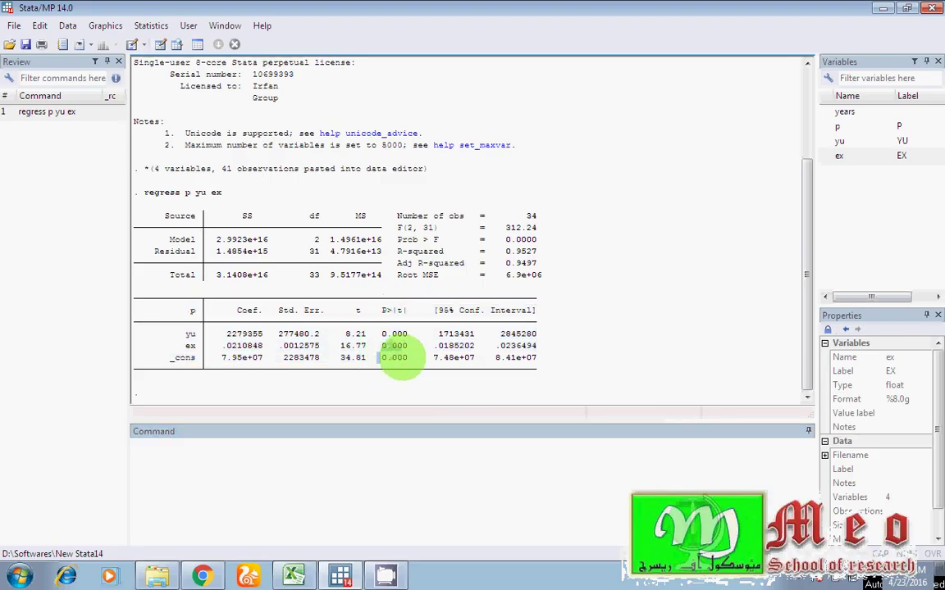
left_click_drag(379, 359, 168, 357)
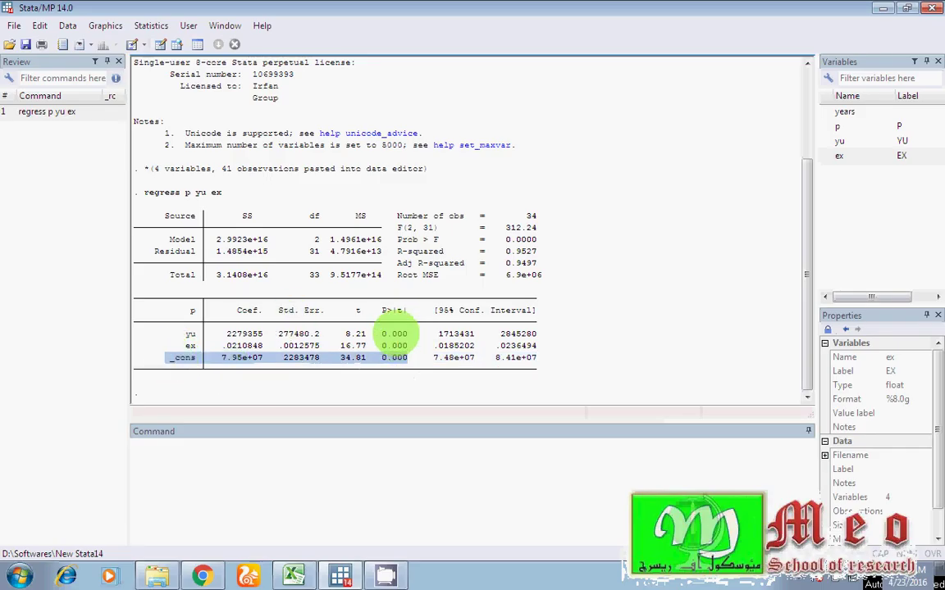
left_click(392, 338)
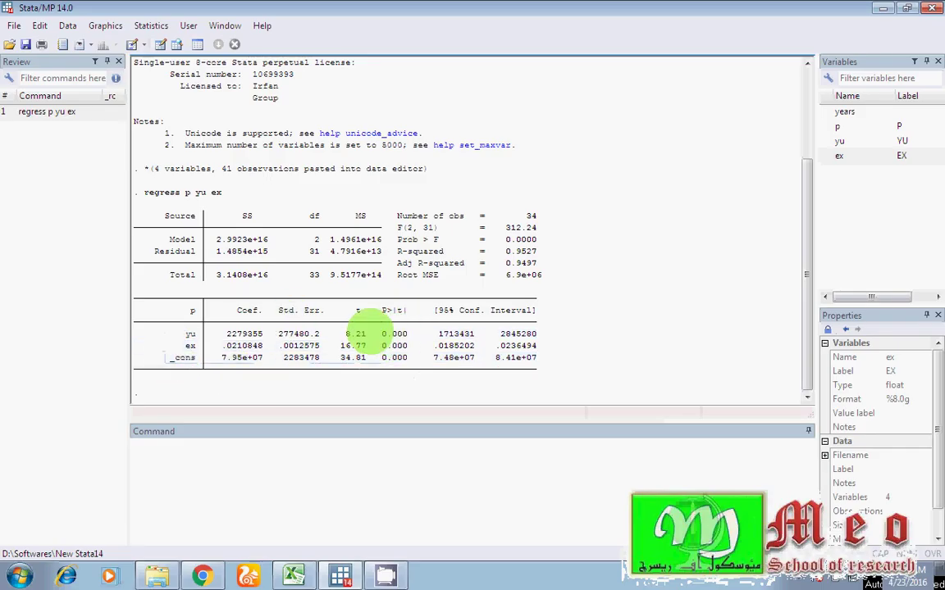
left_click_drag(407, 334, 190, 332)
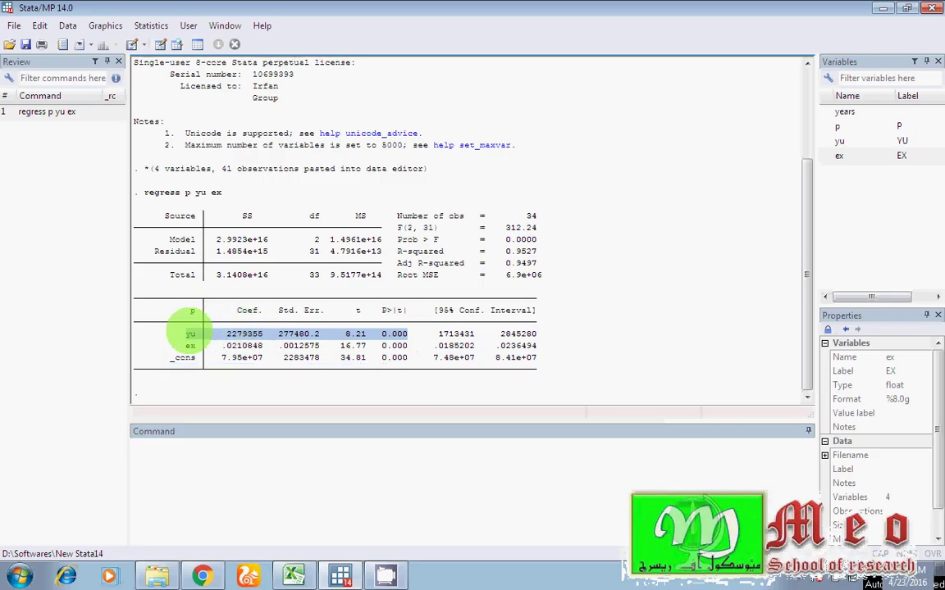
left_click_drag(193, 346, 393, 345)
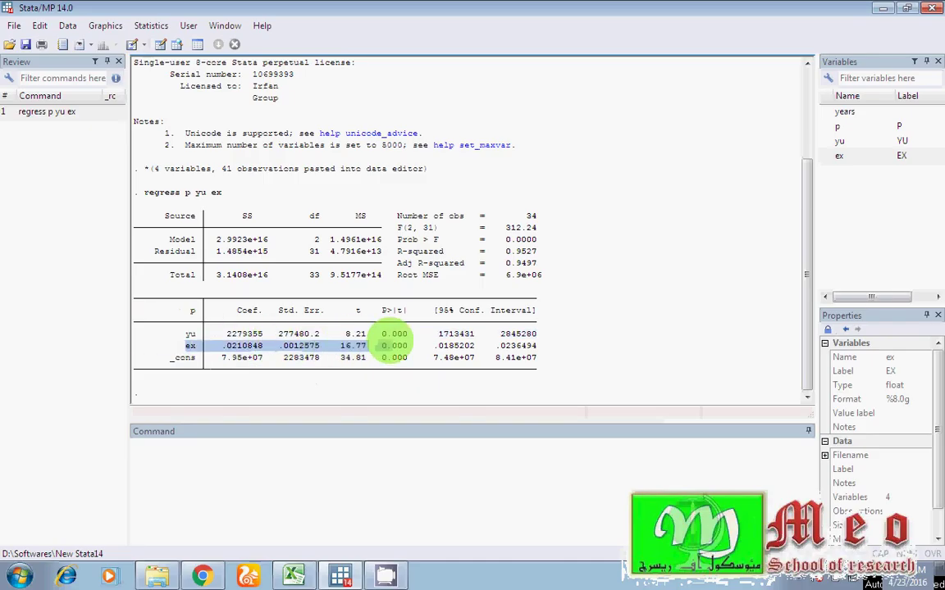
left_click(395, 338)
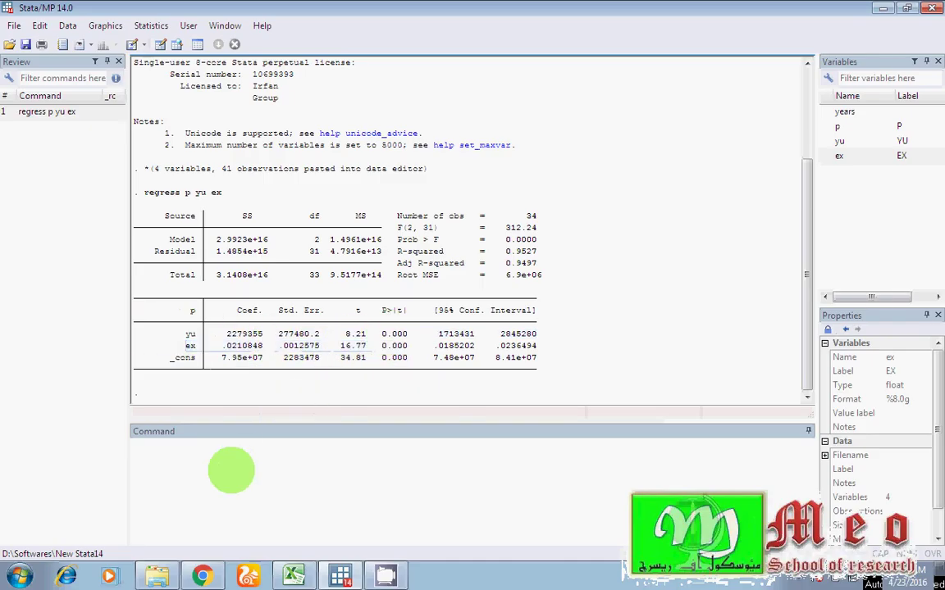
- Write a note in the Command window: a p value above 5% means no relationship among the variables
left_click(231, 470)
type("if ")
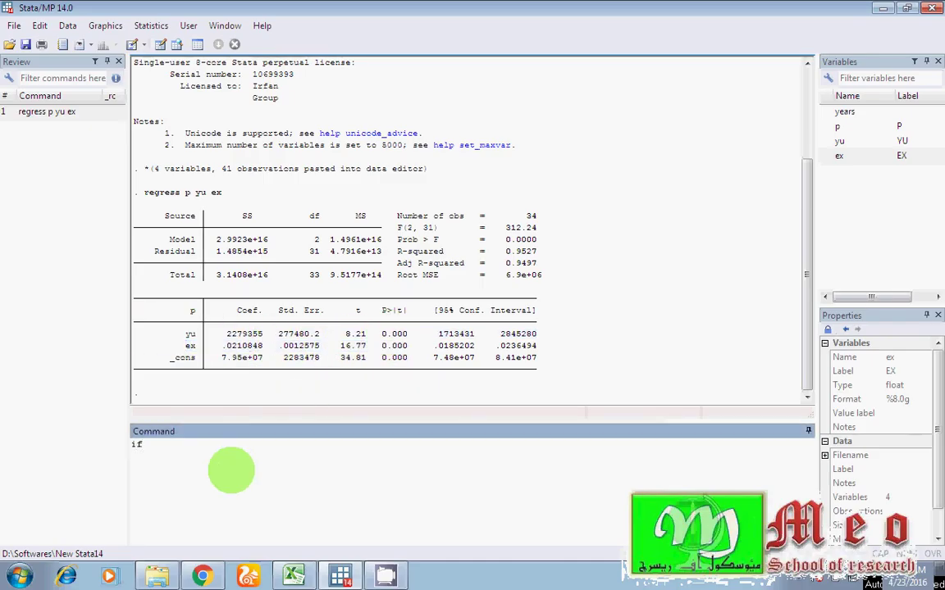
type("p value come more than ")
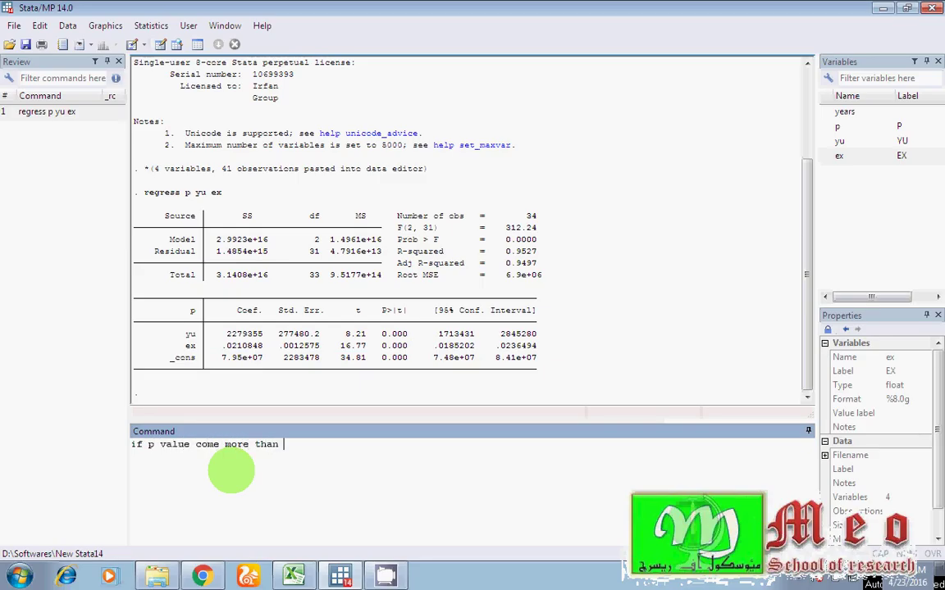
type("5% we say there is no relati")
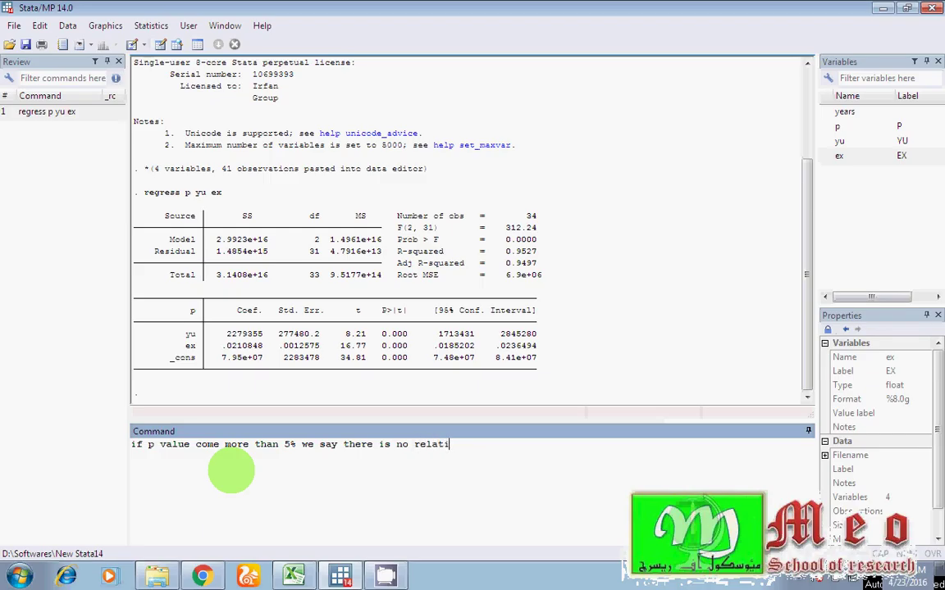
type("onship among proj")
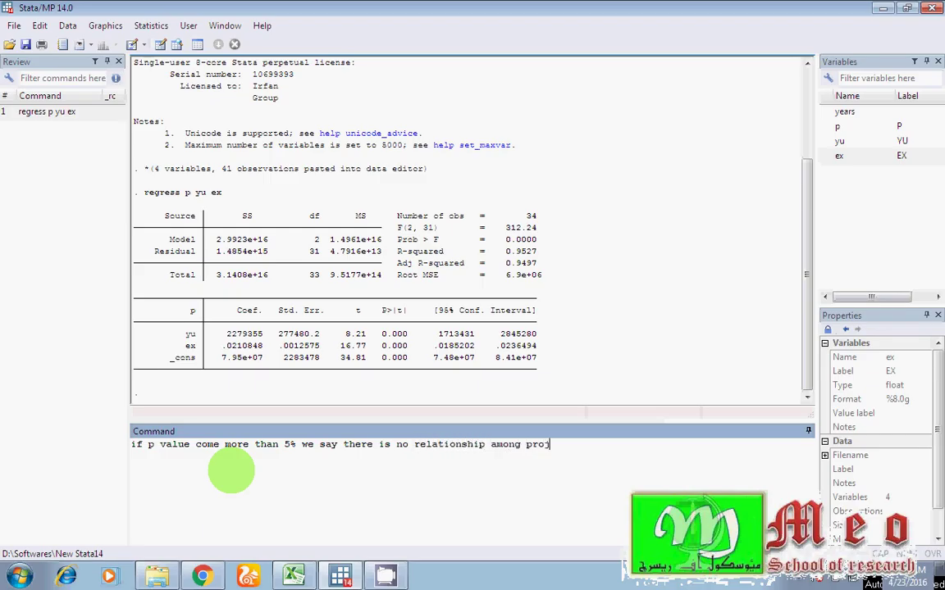
type("ects")
key("BackSpace")
type("variables.")
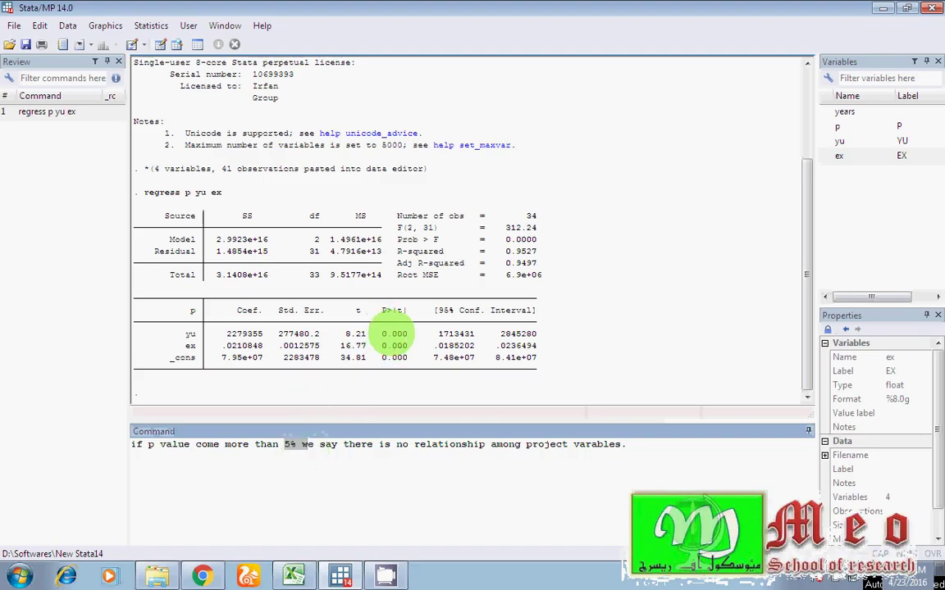
- Submit the note and recall regress p yu ex from the Review pane
triple_click(394, 345)
left_click(394, 348)
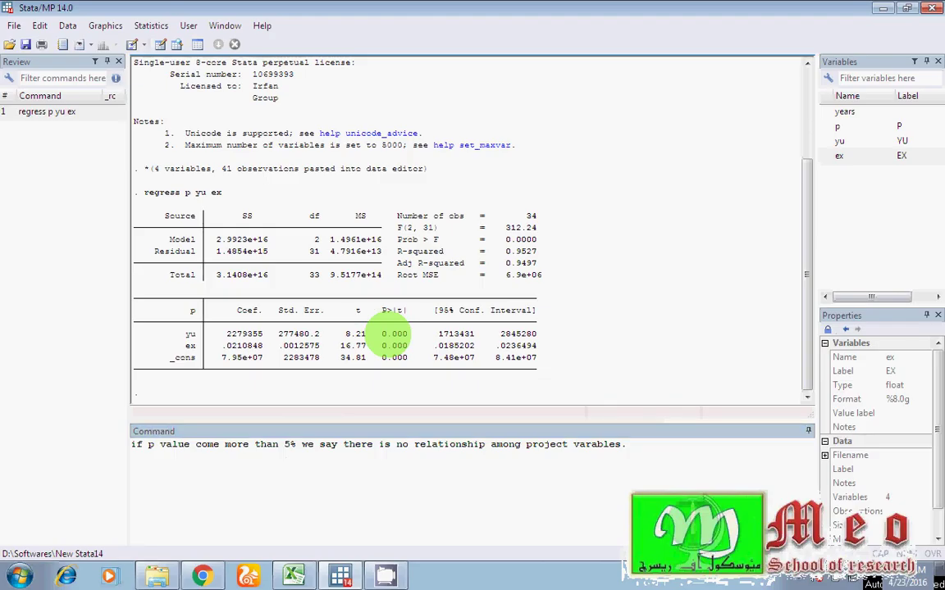
key("Return")
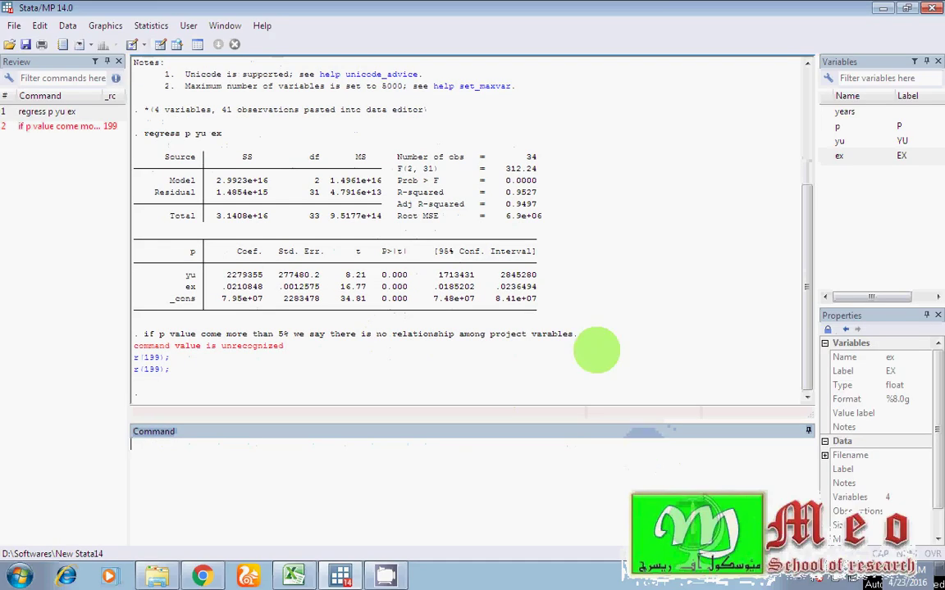
left_click(57, 111)
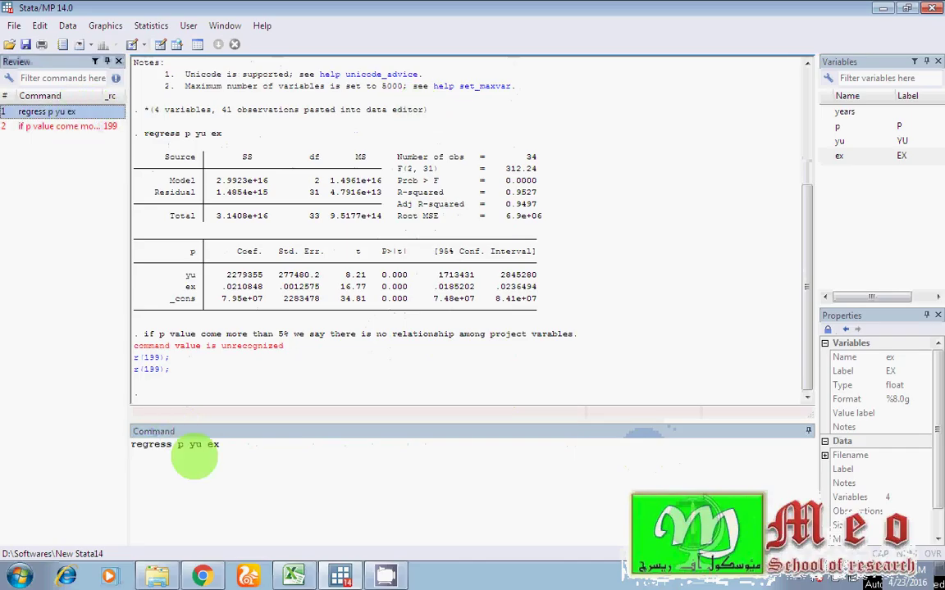
- Replace the recalled command with a note: p value is less than 5%, so the variables are significantly related
left_click(232, 449)
key("BackSpace")
key("BackSpace")
key("BackSpace")
key("BackSpace")
key("BackSpace")
key("BackSpace")
key("BackSpace")
key("BackSpace")
key("BackSpace")
key("BackSpace")
key("BackSpace")
key("BackSpace")
key("BackSpace")
key("BackSpace")
key("BackSpace")
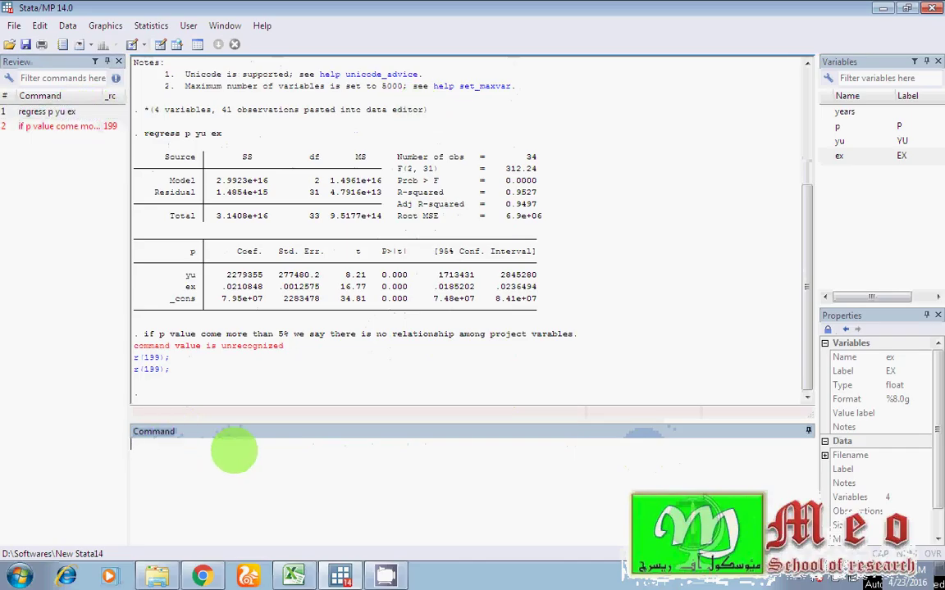
type("as my p v")
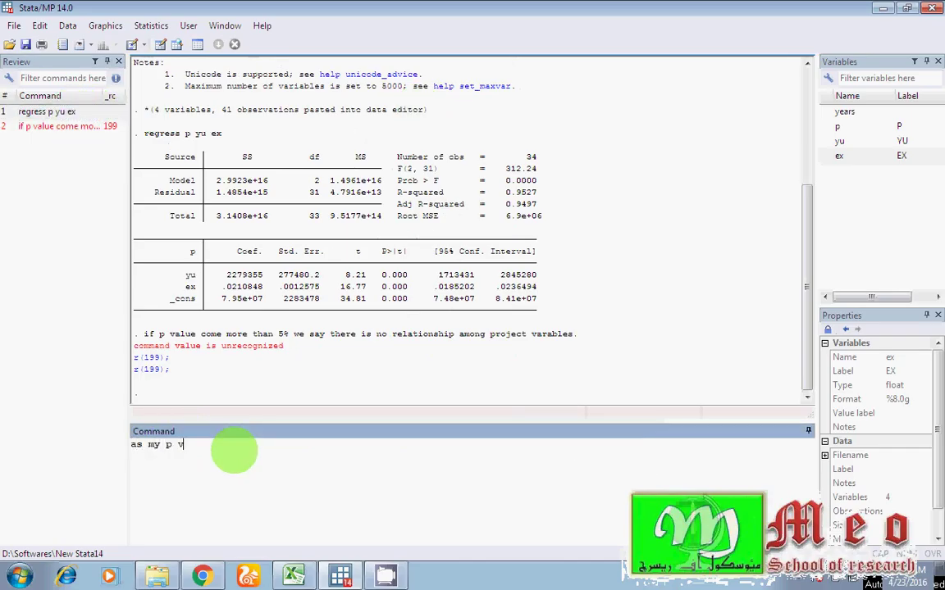
type("alue i")
type("s less than ")
type("0.")
key("BackSpace")
key("BackSpace")
type("5% so now ill")
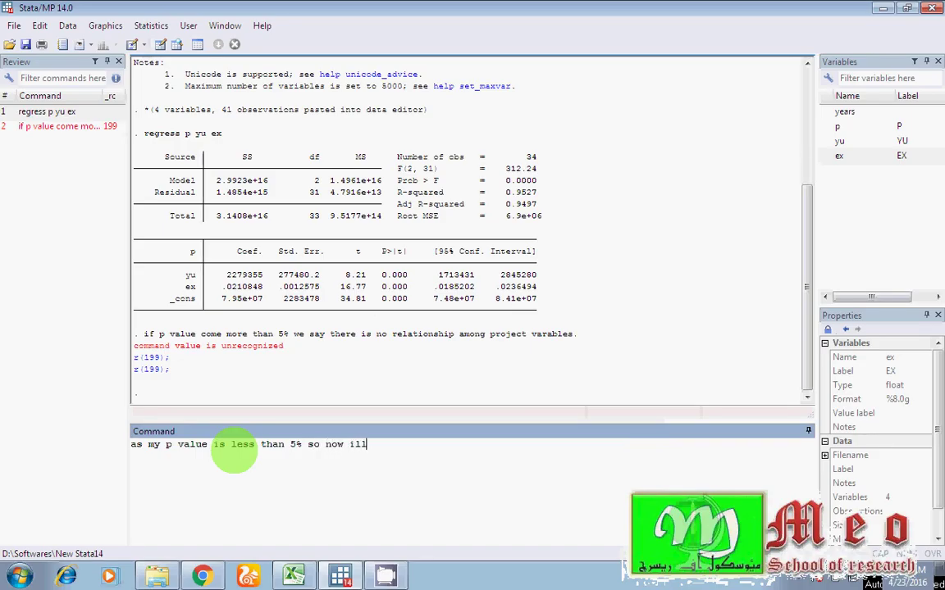
type(" conclode that there is")
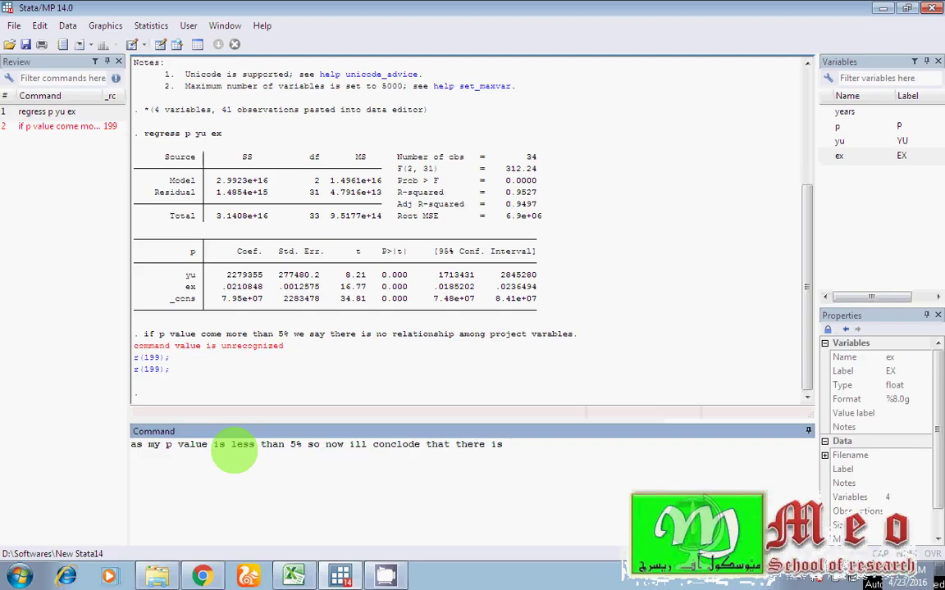
type(" a sing")
key("BackSpace")
key("BackSpace")
type("gnificant relationship ")
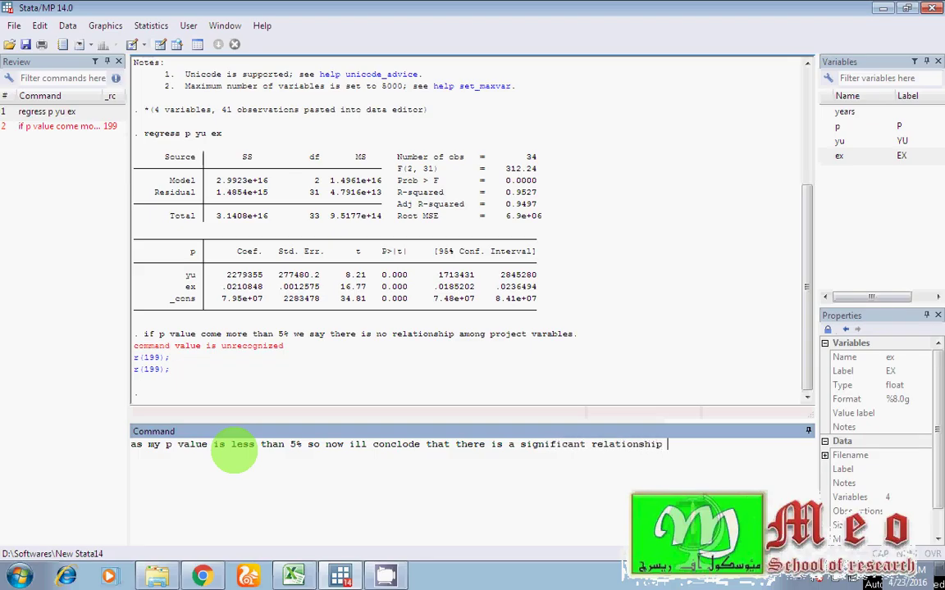
type("among my variabels.")
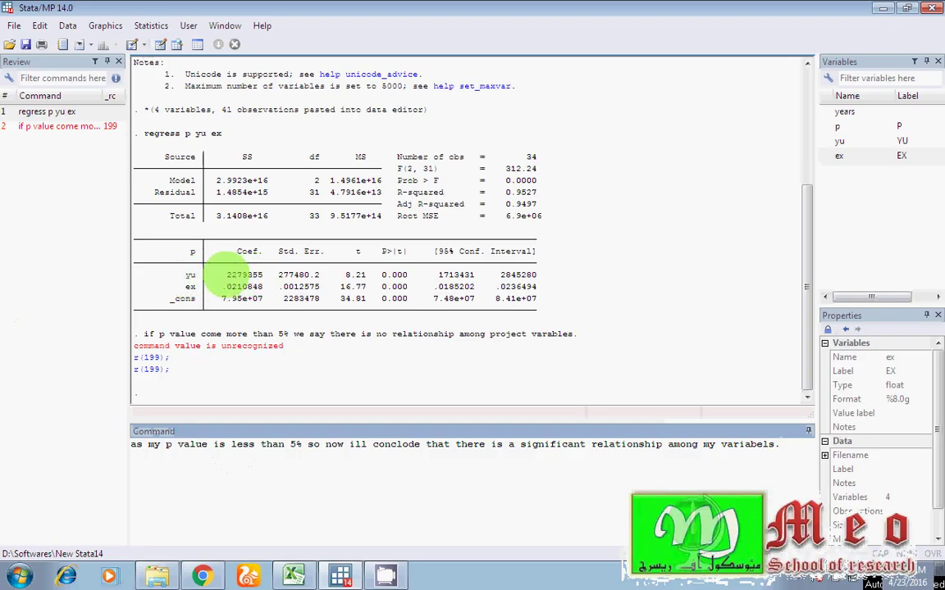
double_click(244, 275)
left_click(354, 277)
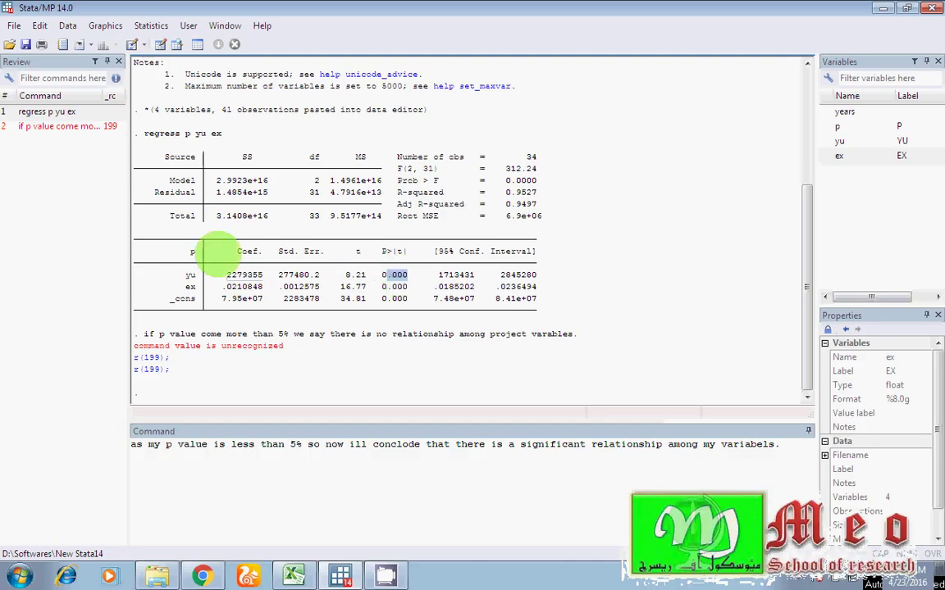
left_click(190, 279)
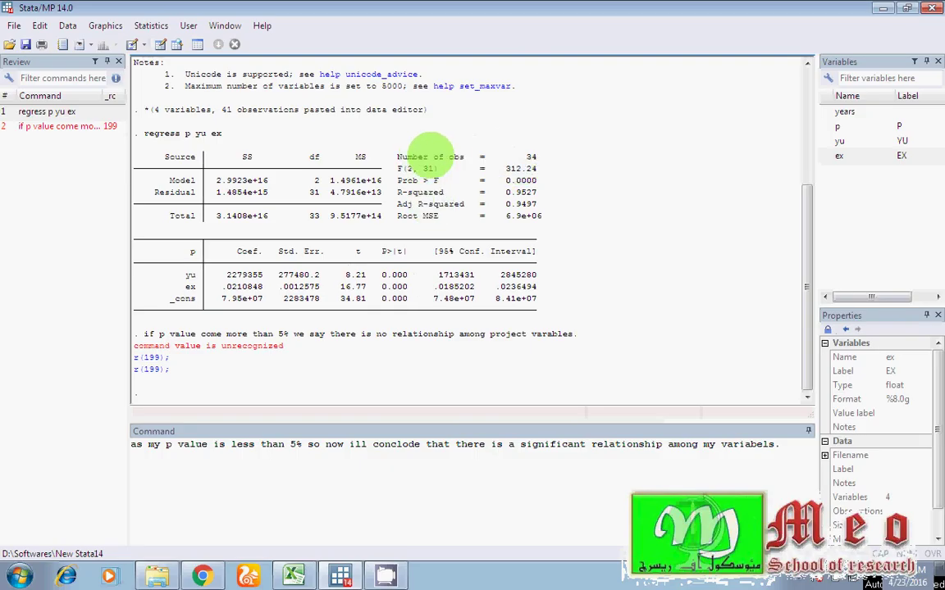
left_click_drag(417, 157, 519, 157)
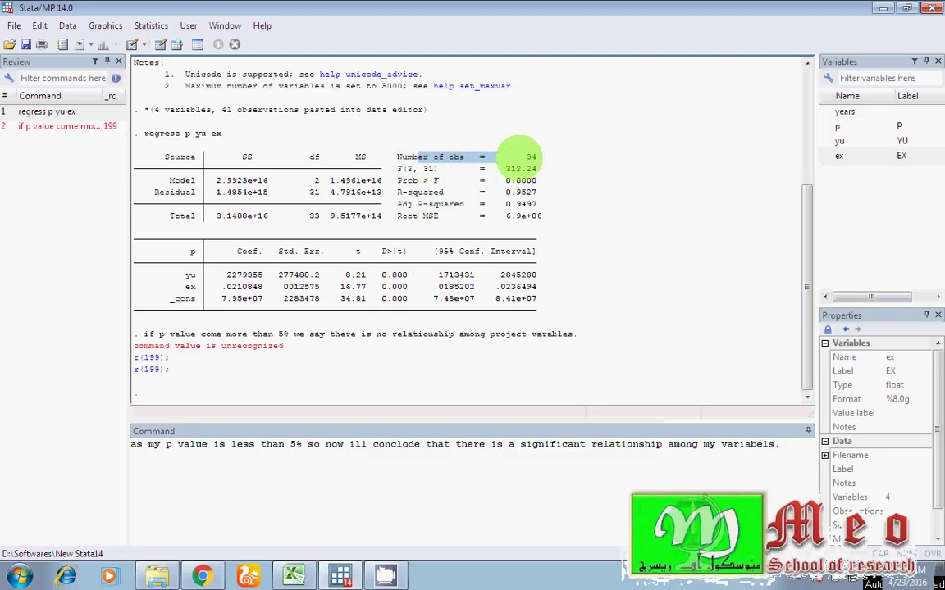
left_click(529, 157)
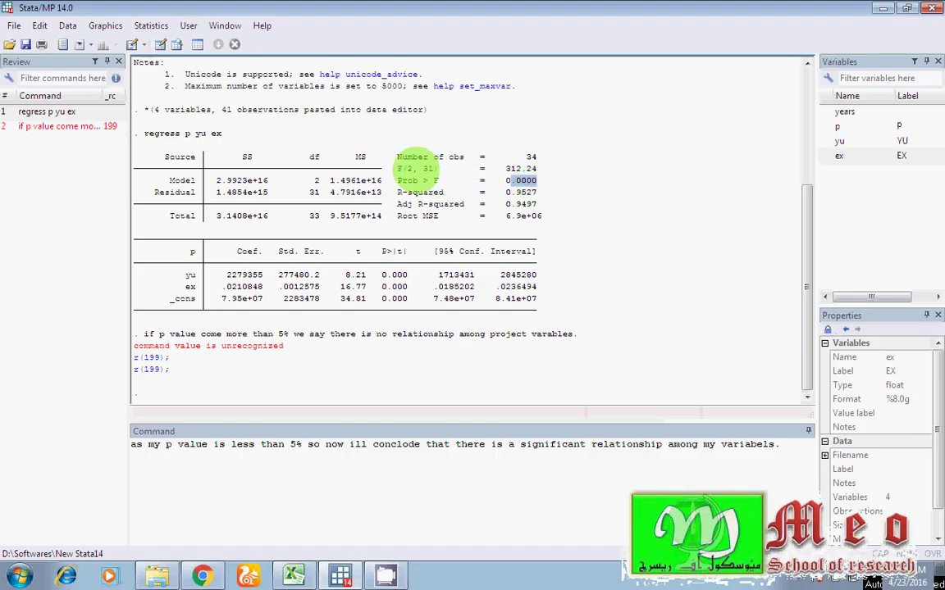
left_click_drag(397, 168, 539, 171)
left_click(517, 183)
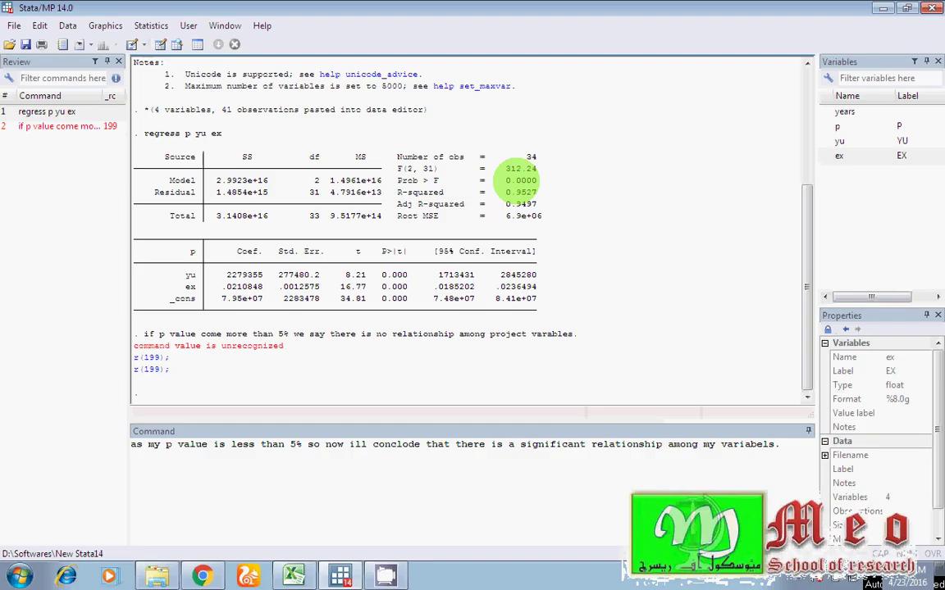
left_click_drag(504, 191, 532, 193)
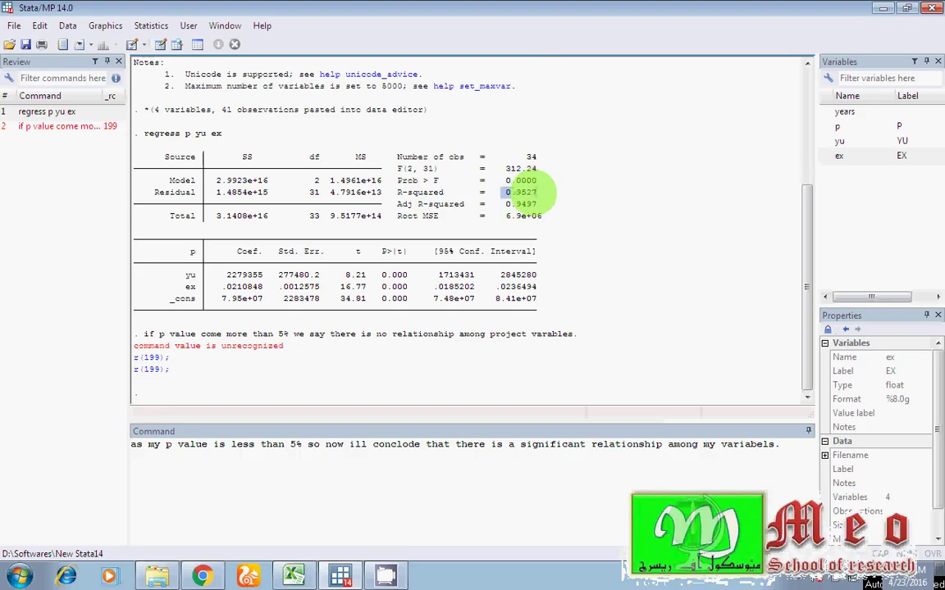
left_click_drag(397, 192, 558, 193)
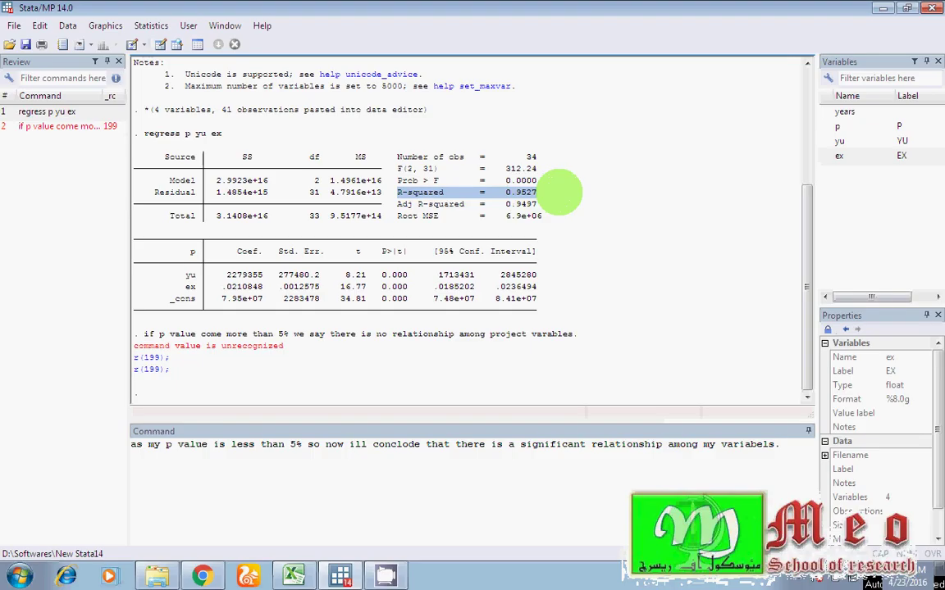
left_click(557, 190)
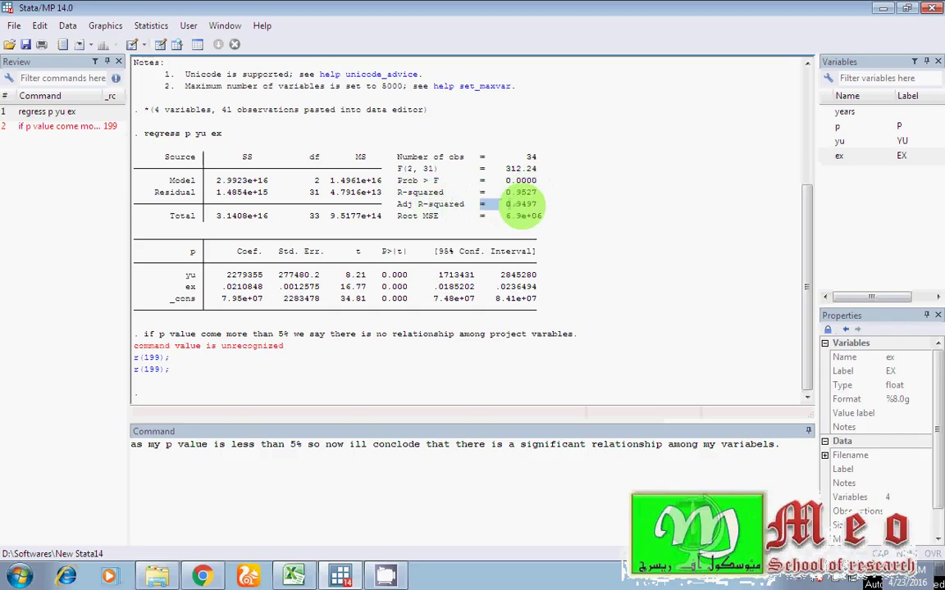
left_click_drag(480, 204, 533, 204)
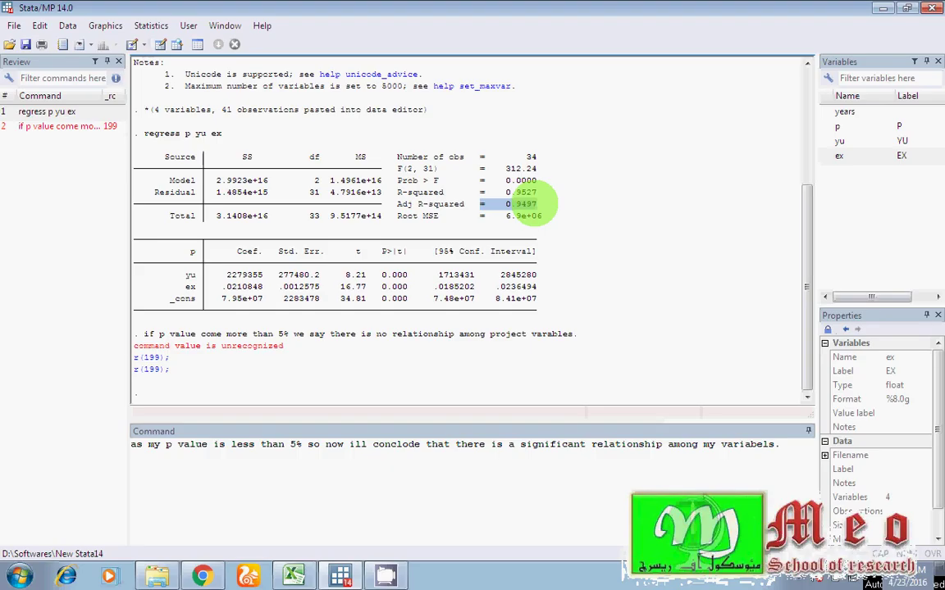
left_click(420, 205)
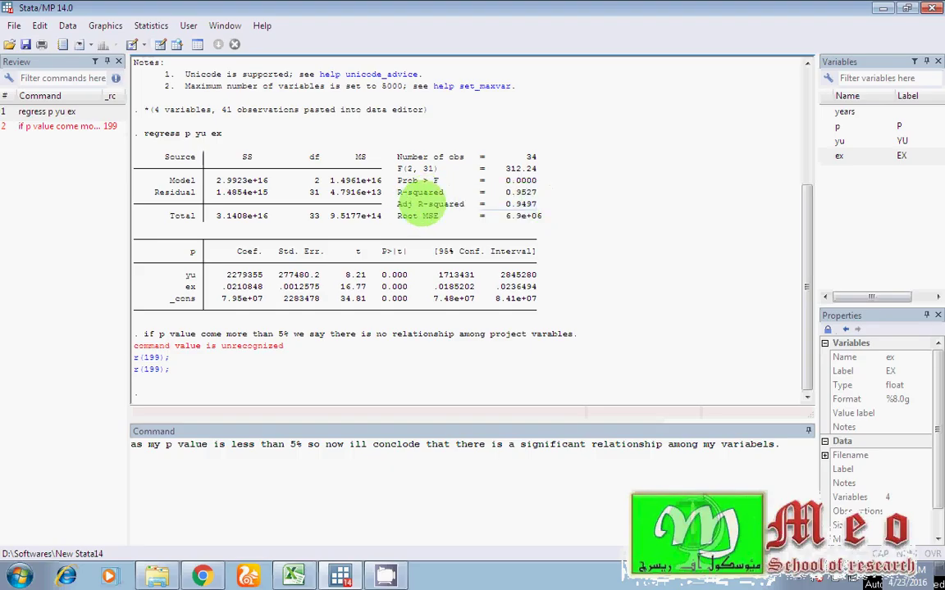
left_click_drag(418, 204, 557, 205)
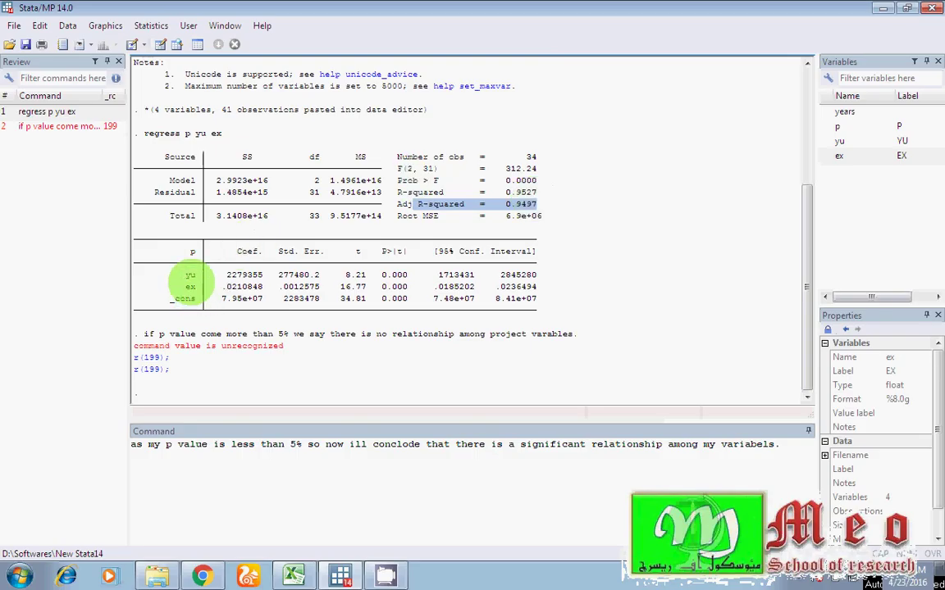
left_click(191, 283)
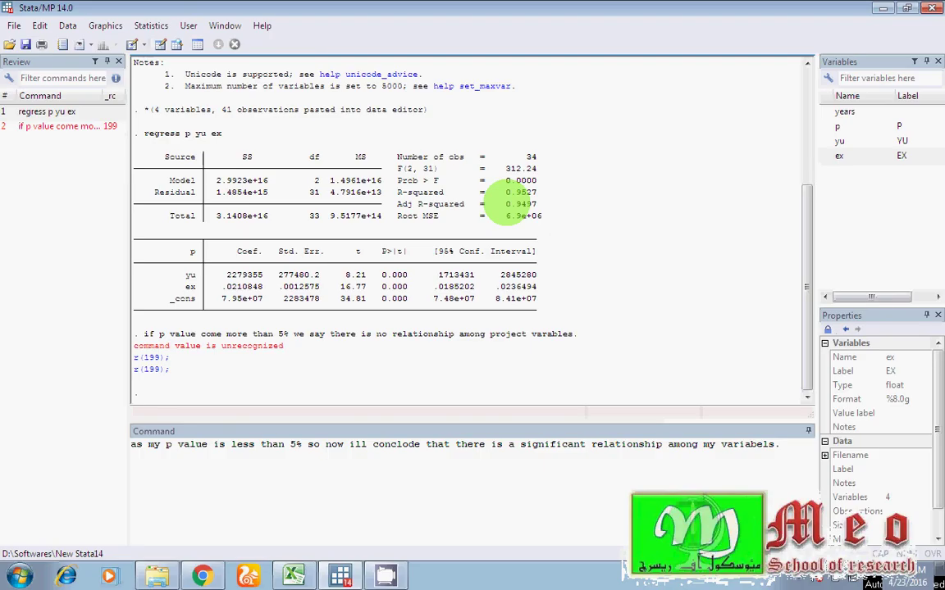
- Open the Linear regression dialog and choose p as the dependent variable
left_click(151, 25)
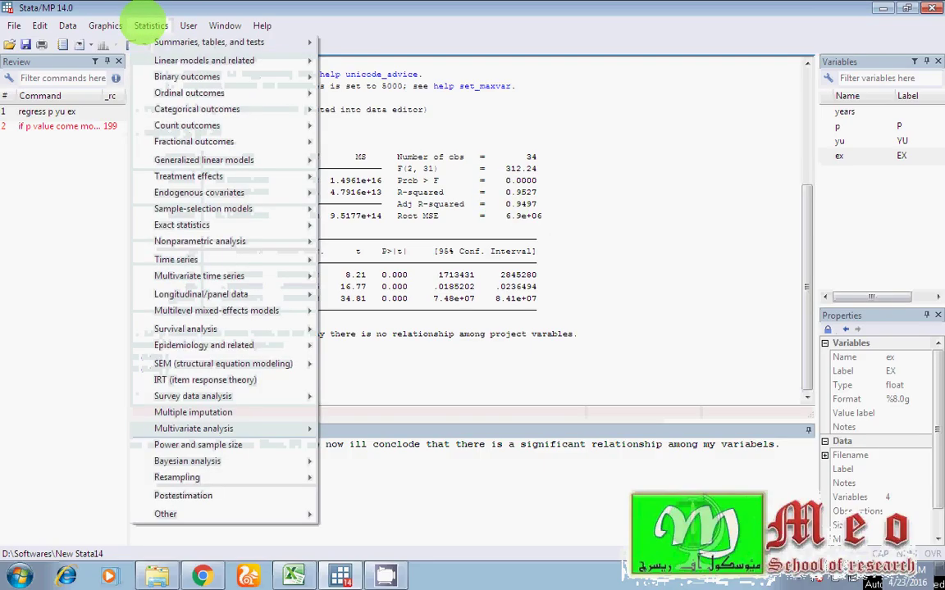
mouse_move(151, 61)
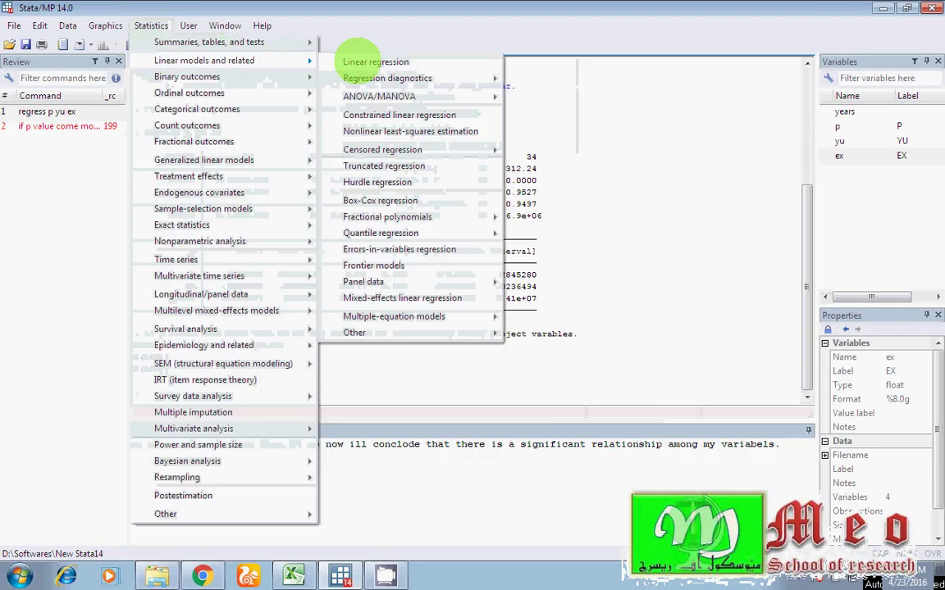
left_click(354, 62)
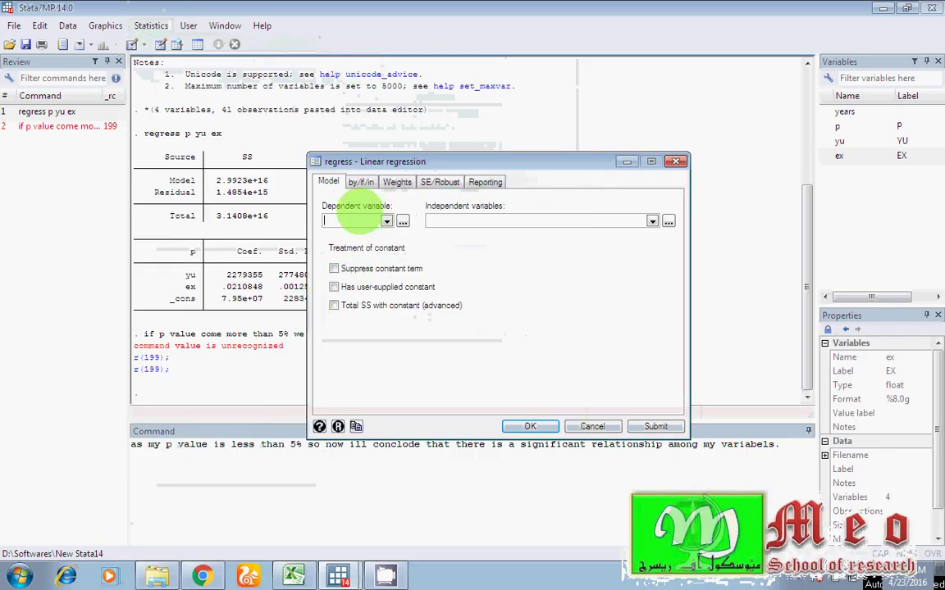
left_click(385, 220)
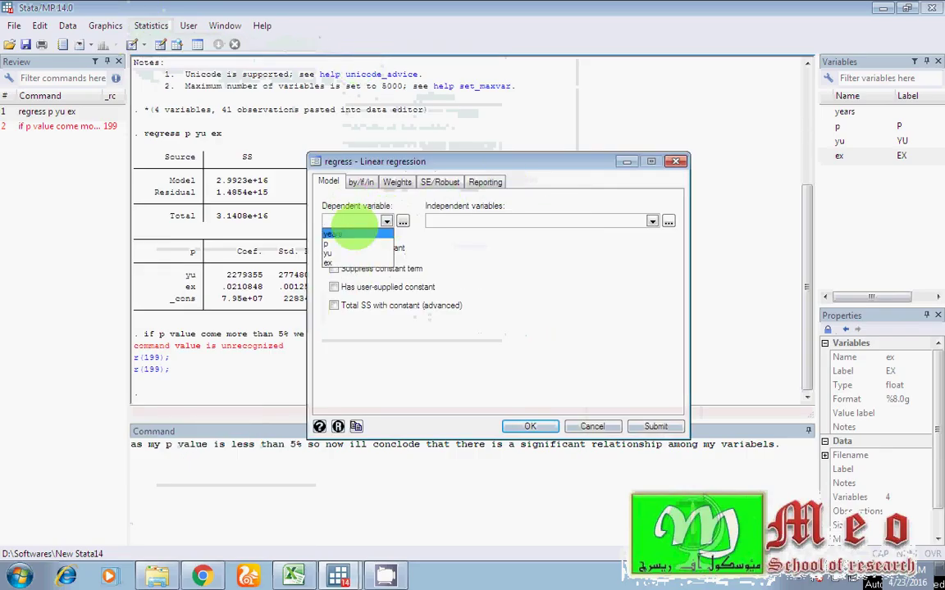
left_click(334, 243)
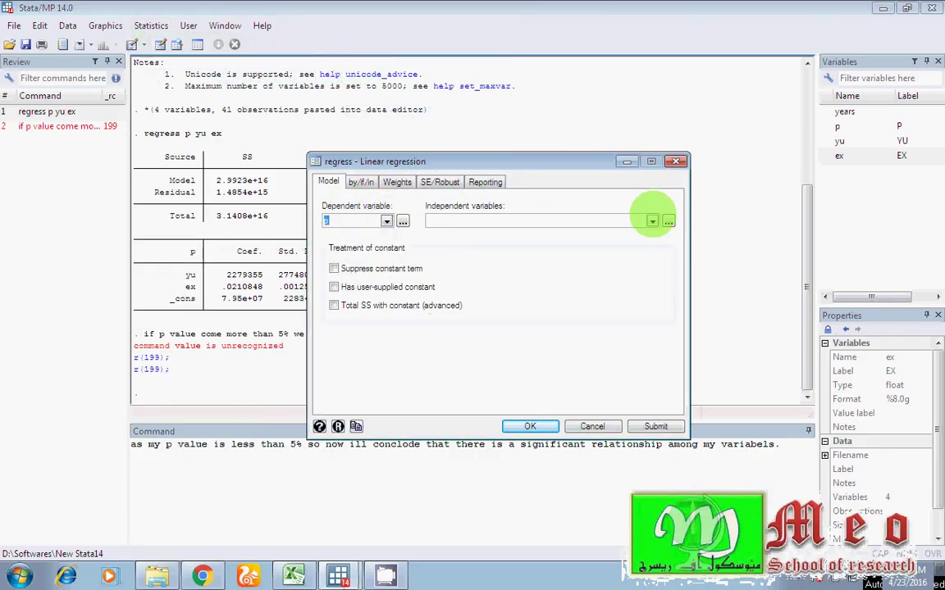
- Set yu and ex as independent variables, suppress the constant term, and run the regression
left_click(652, 220)
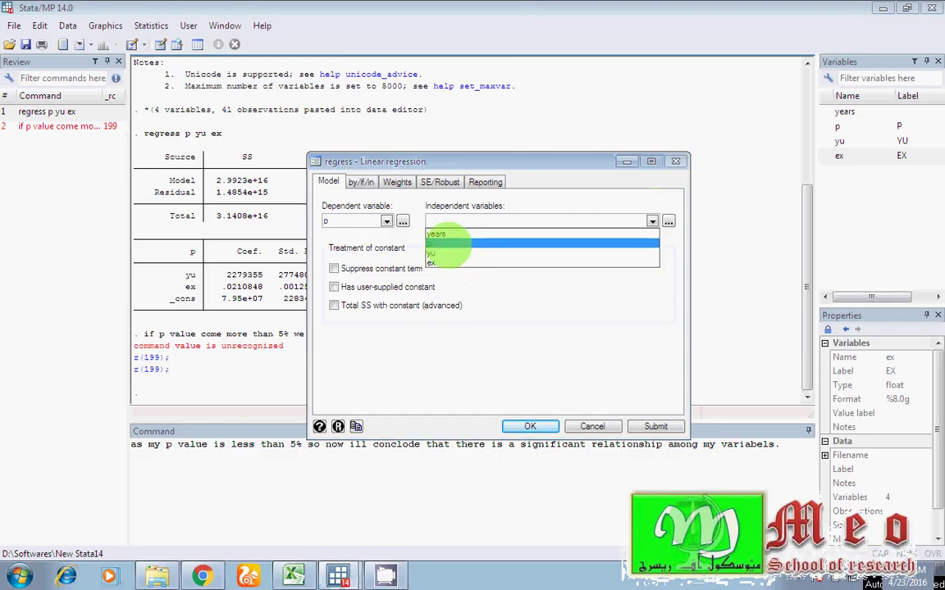
left_click(434, 254)
left_click(651, 221)
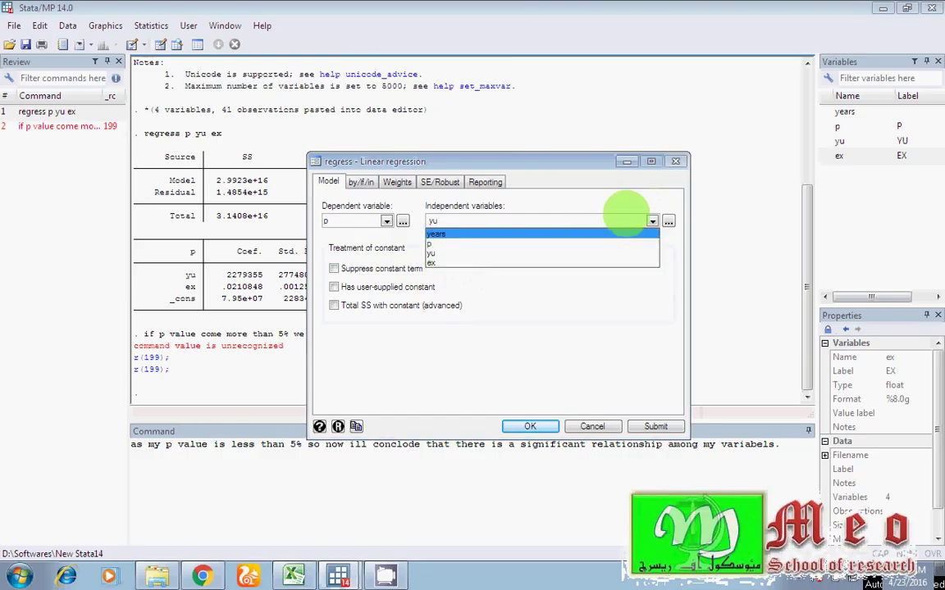
left_click(653, 222)
left_click(653, 221)
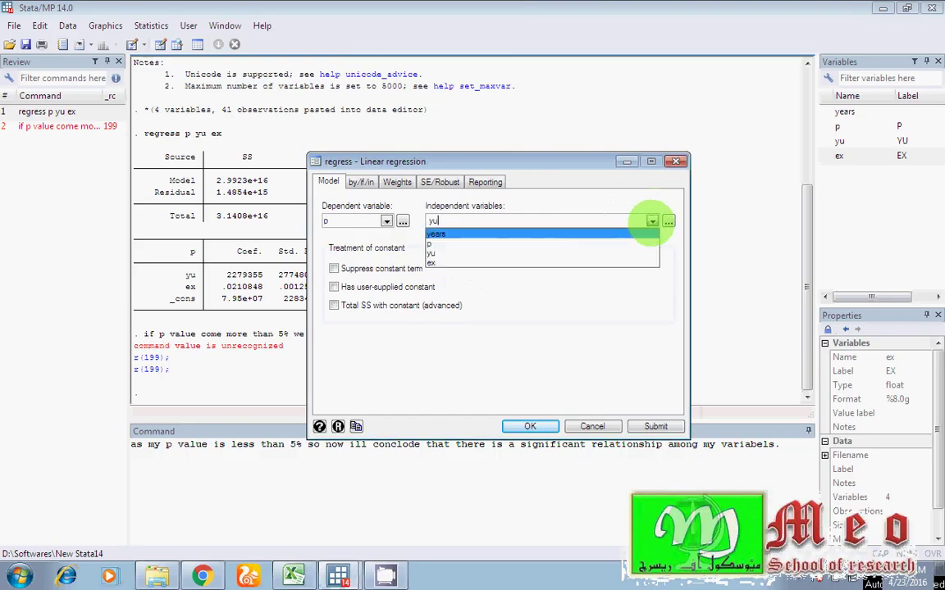
left_click(500, 261)
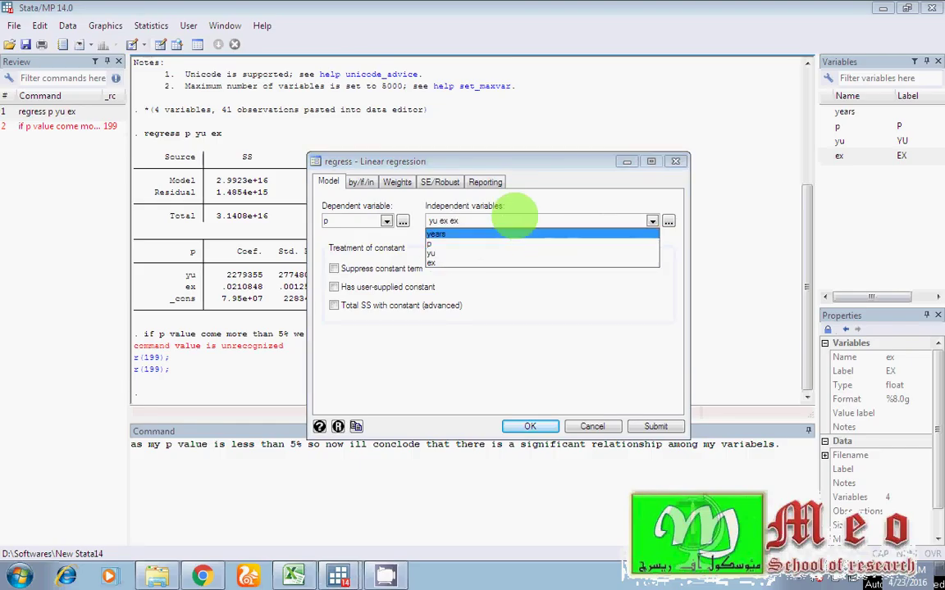
left_click(514, 215)
key("BackSpace")
key("BackSpace")
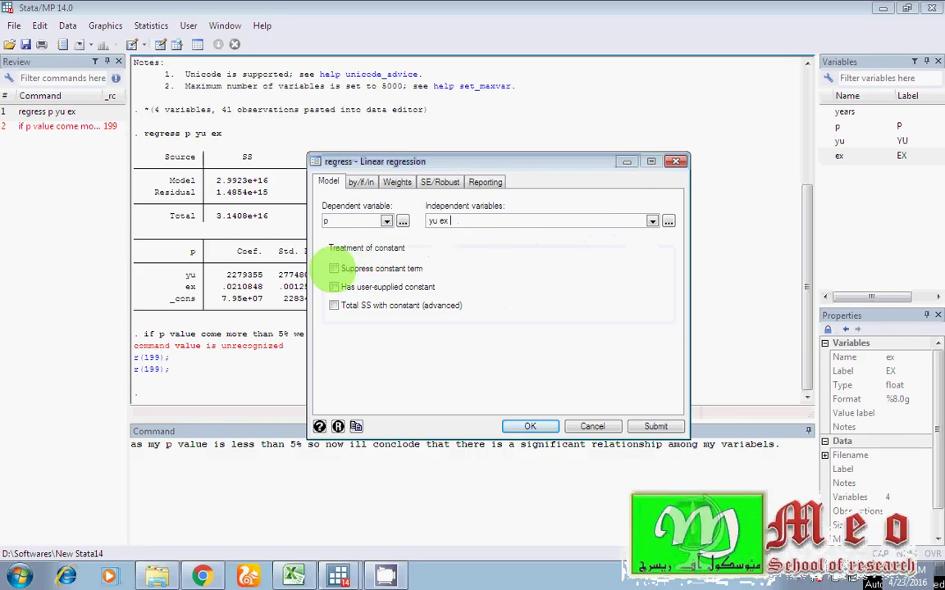
left_click(334, 269)
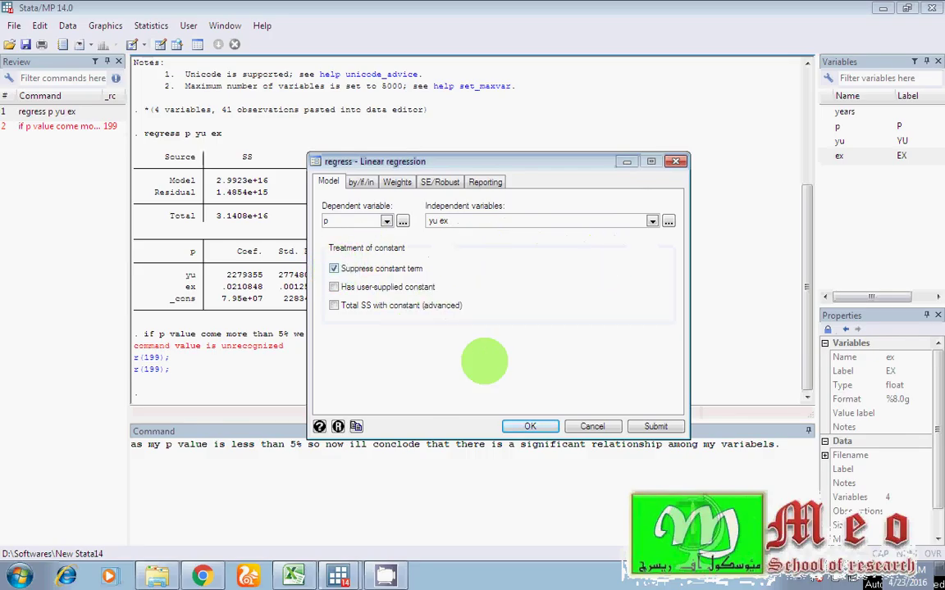
left_click(520, 425)
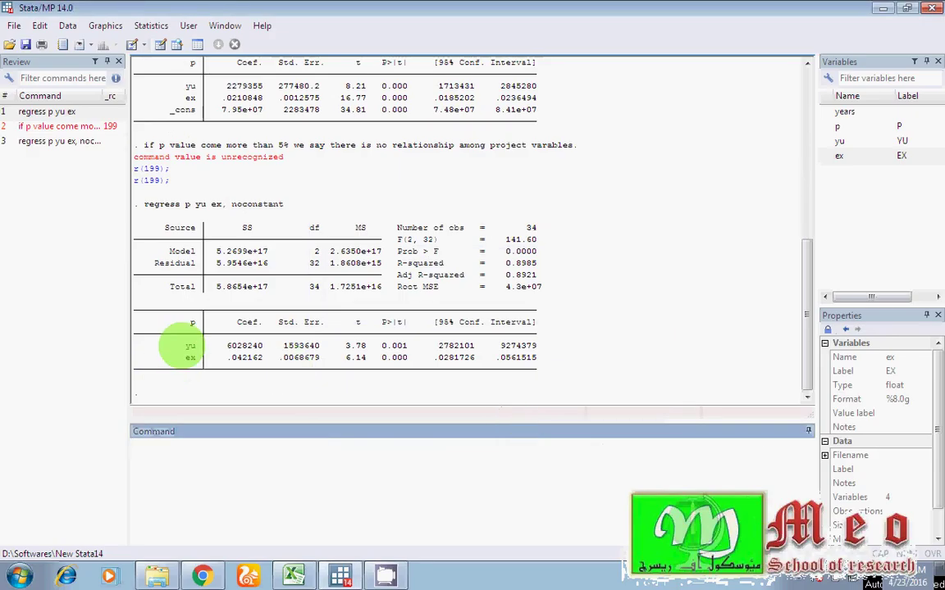
left_click_drag(164, 343, 537, 358)
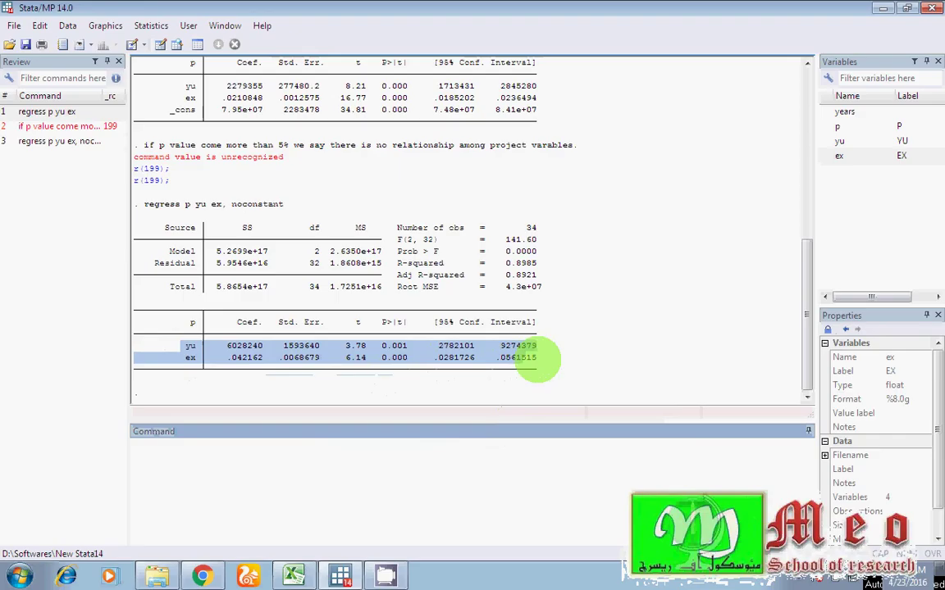
left_click(392, 352)
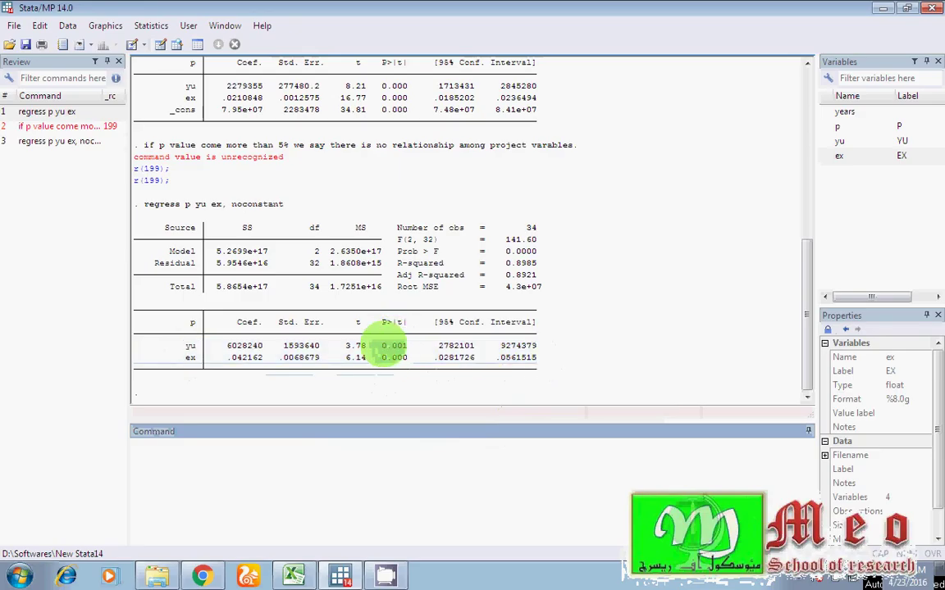
left_click_drag(392, 369, 371, 359)
left_click(322, 353)
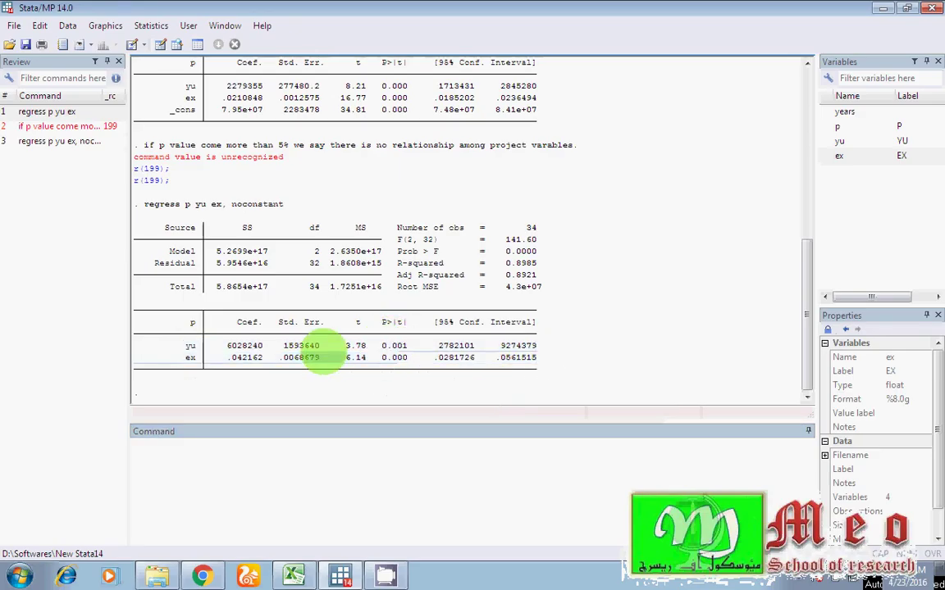
left_click_drag(307, 347, 232, 343)
left_click(243, 354)
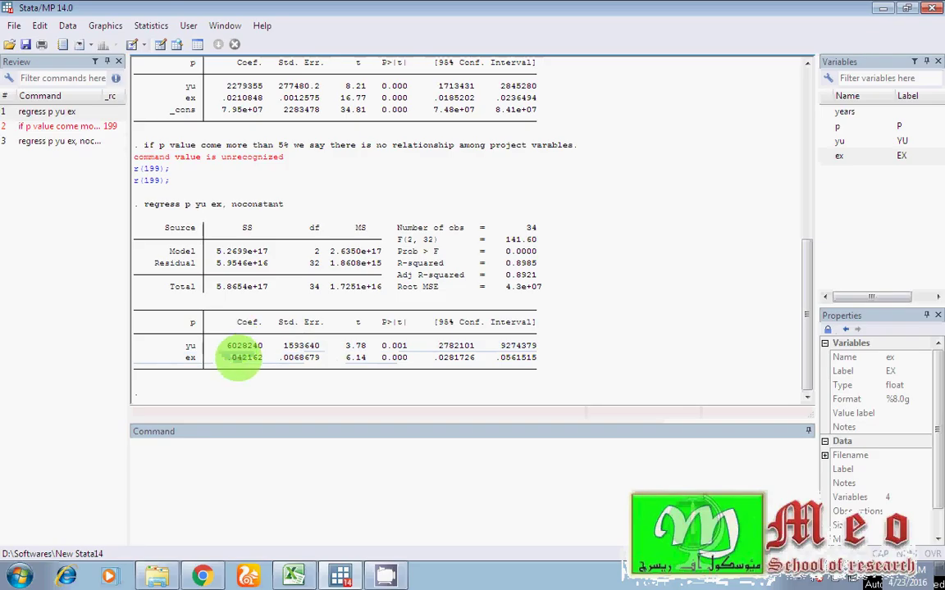
left_click_drag(498, 228, 515, 288)
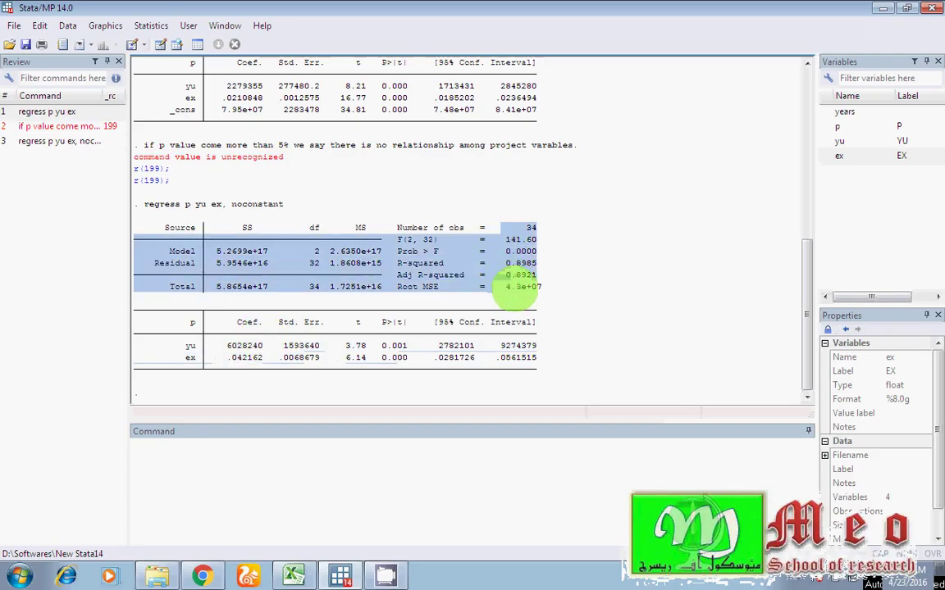
left_click(533, 290)
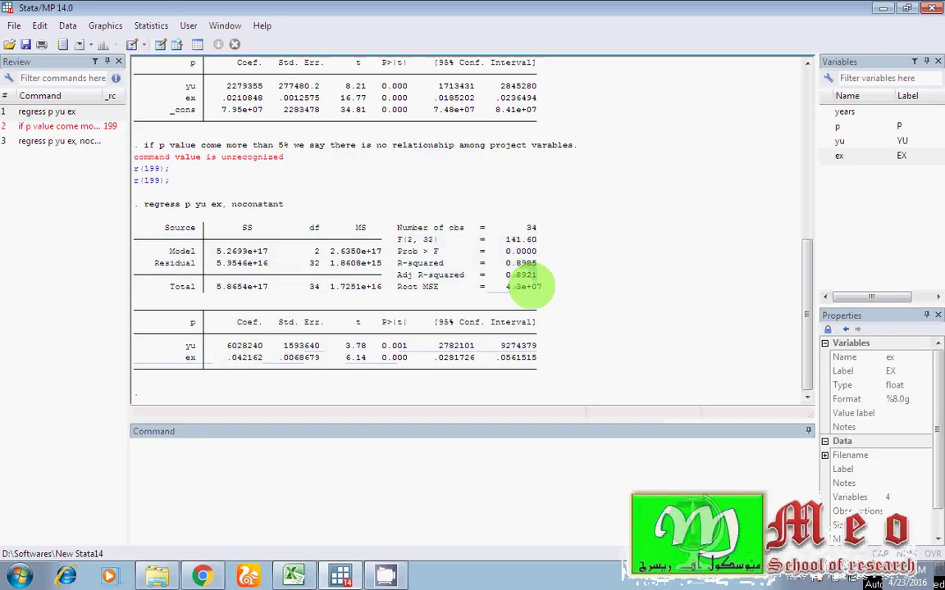